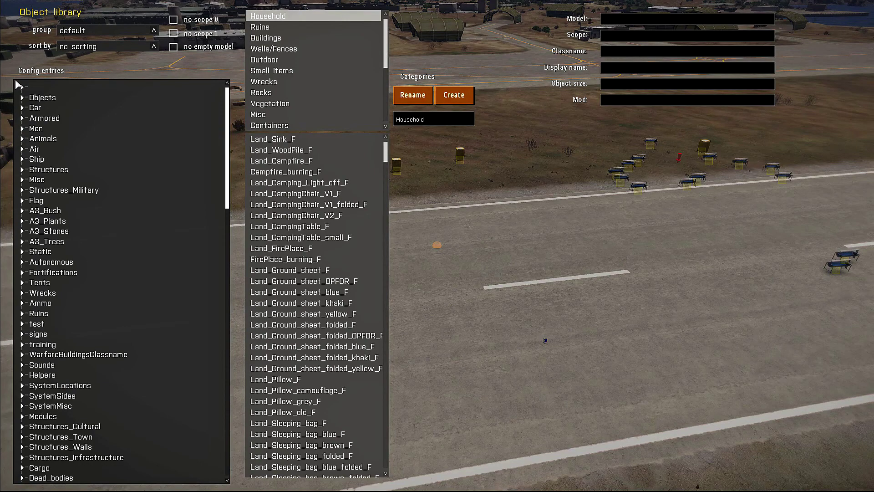
- Expand and collapse the root of the Config entries tree, then scroll to Structures_Cultural
drag(227, 178, 218, 161)
click(22, 87)
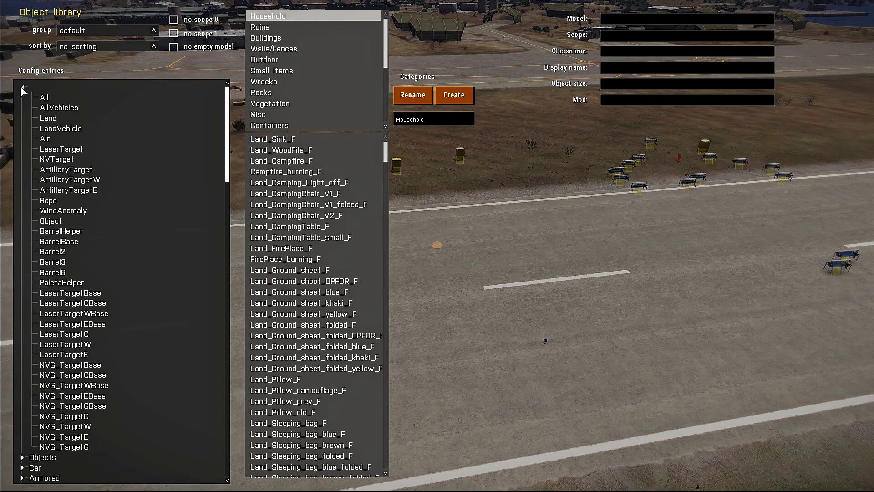
scroll(60, 253, down, 3)
scroll(77, 279, up, 3)
click(22, 87)
scroll(66, 280, down, 2)
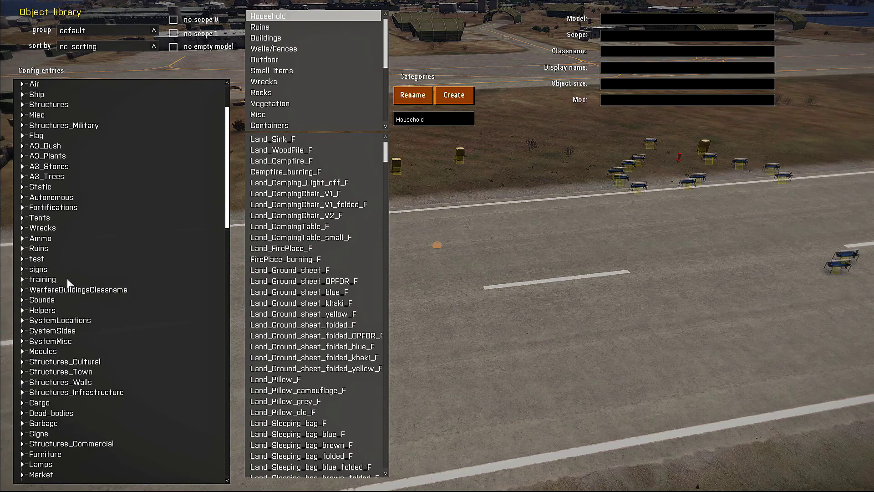
scroll(76, 310, down, 3)
scroll(83, 342, up, 5)
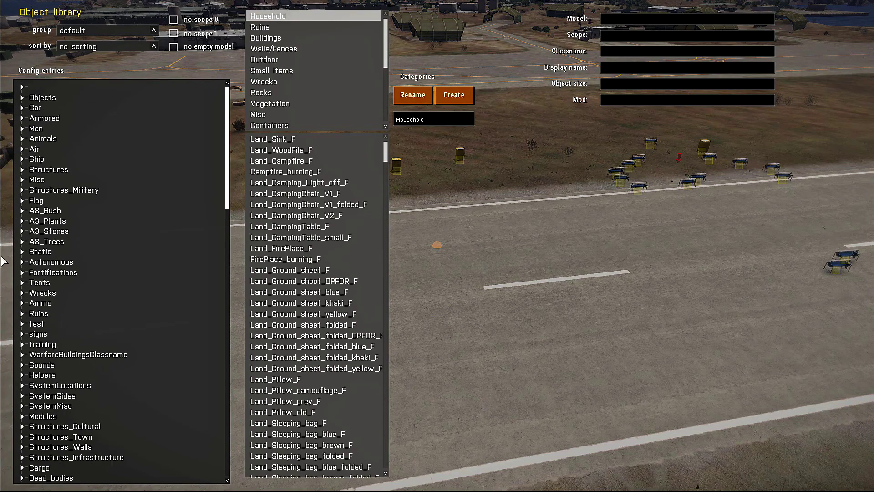
scroll(21, 255, down, 3)
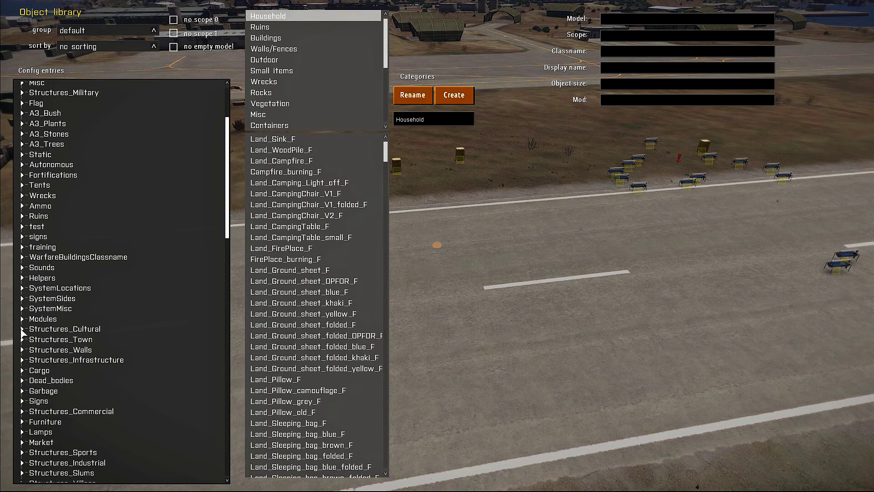
- Expand Structures_Cultural and preview Land_Castle_01_wall pieces 01, 02, 06 and 13, then collapse it
click(22, 329)
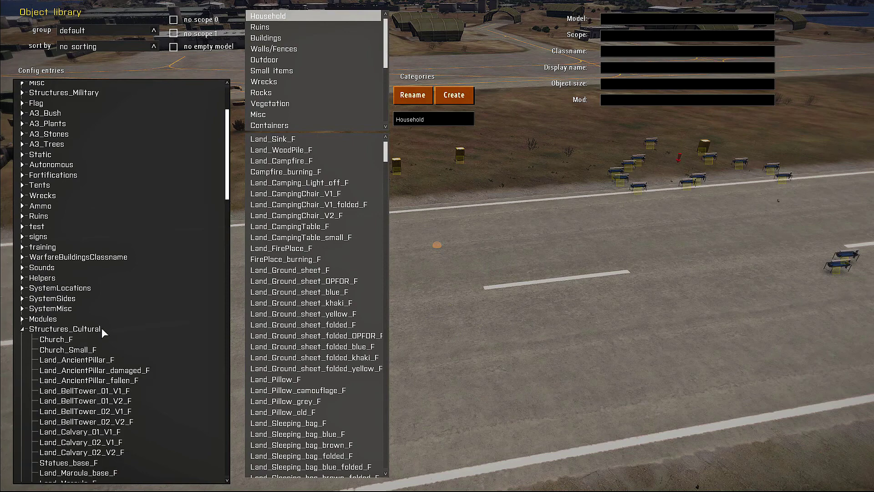
scroll(91, 335, down, 5)
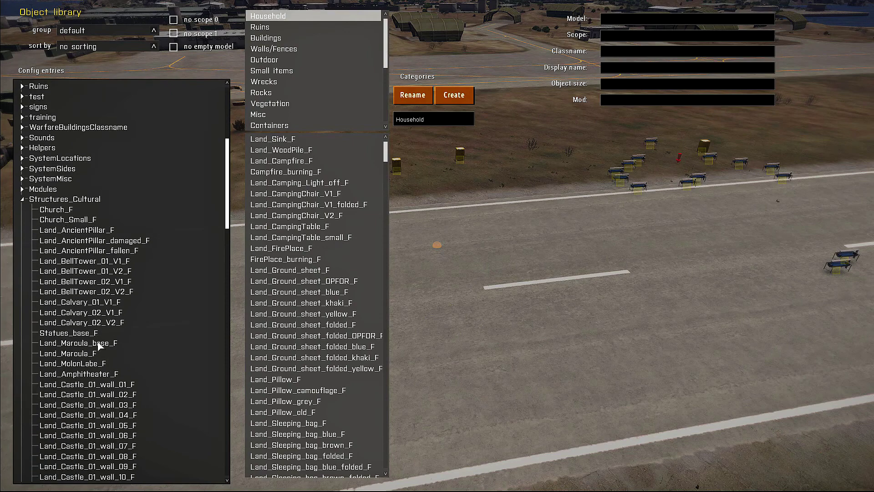
scroll(91, 403, down, 1)
click(91, 352)
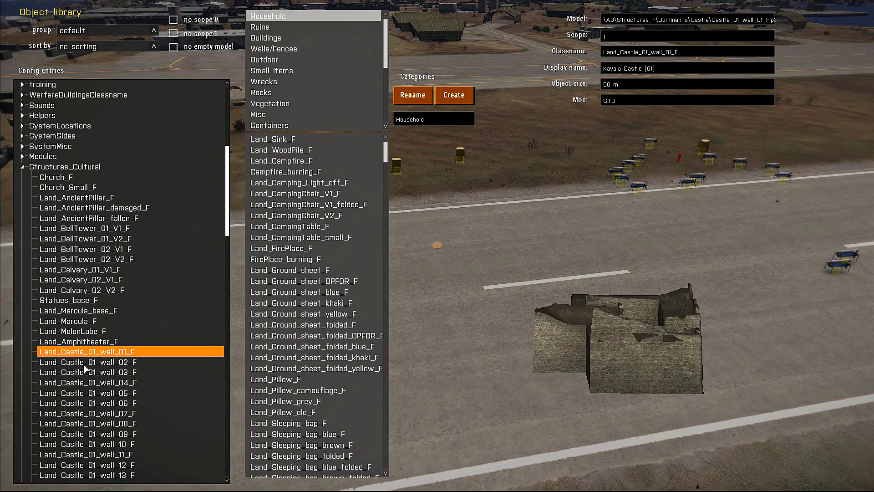
click(85, 363)
click(85, 402)
scroll(89, 392, down, 3)
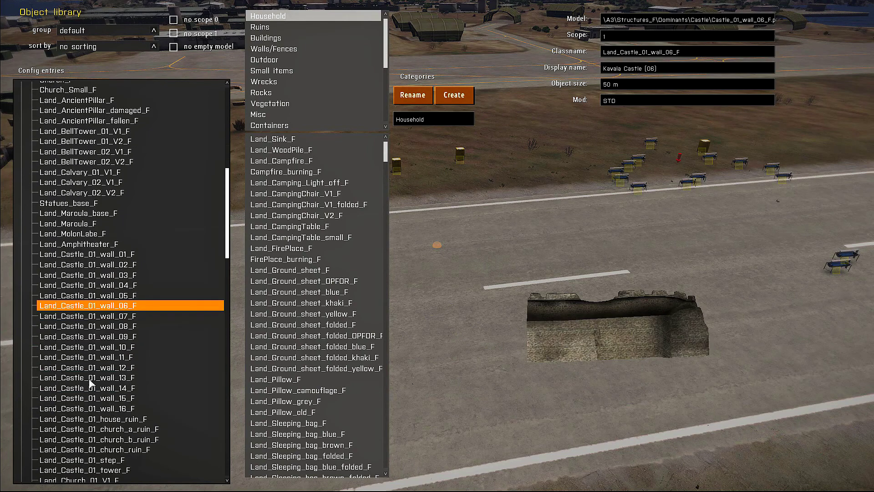
click(91, 378)
scroll(90, 388, up, 1)
scroll(88, 401, up, 3)
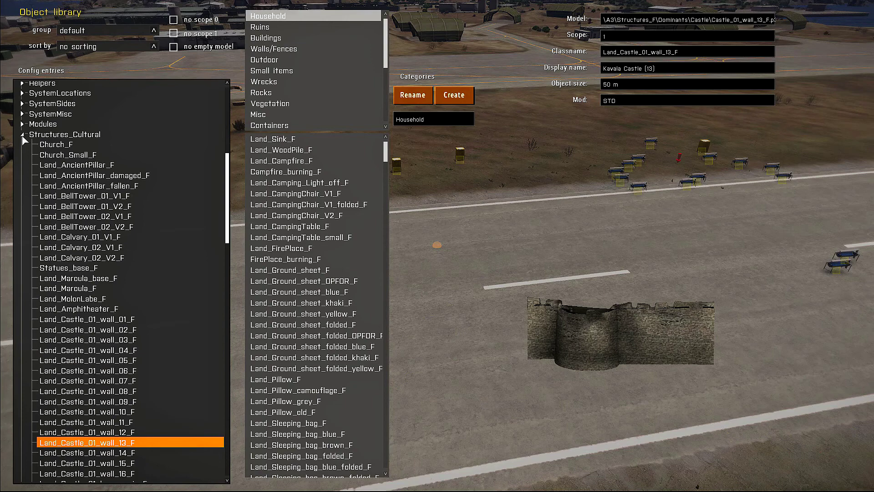
click(22, 135)
- Set the config entries grouping to no grouping
scroll(102, 254, up, 6)
click(84, 30)
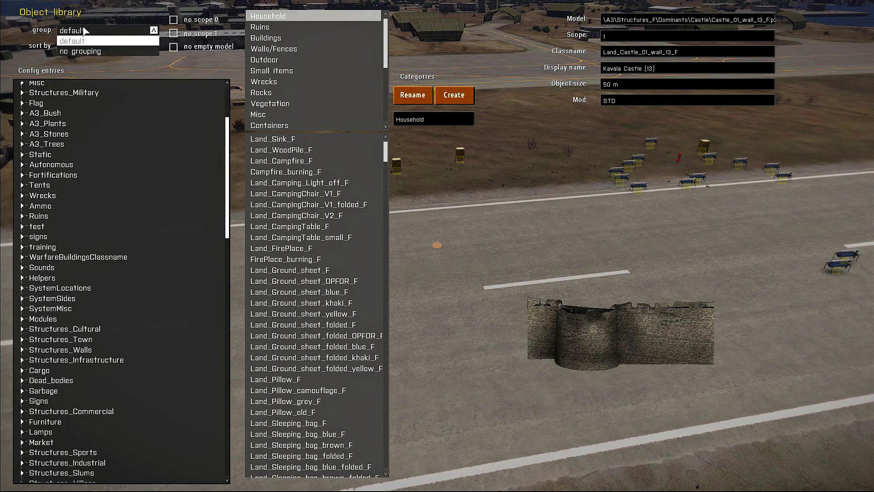
click(74, 52)
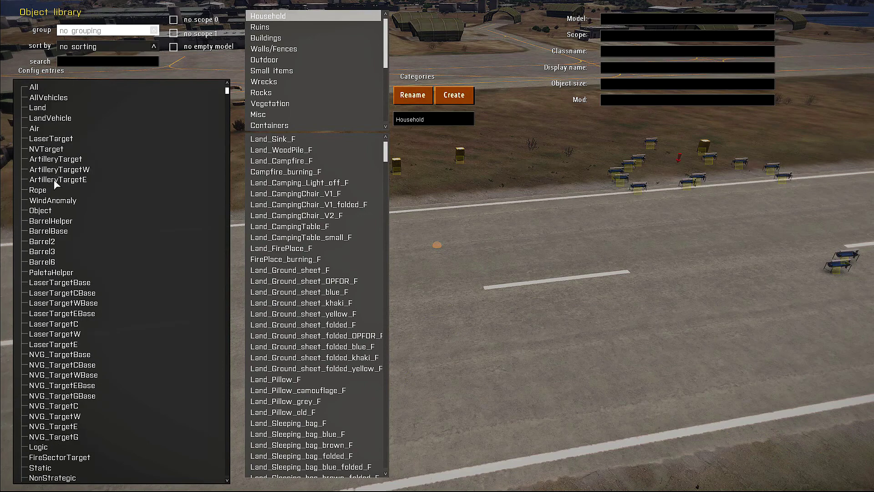
- Filter the entries by 'wall', then clear the search to show every entry
scroll(58, 303, down, 3)
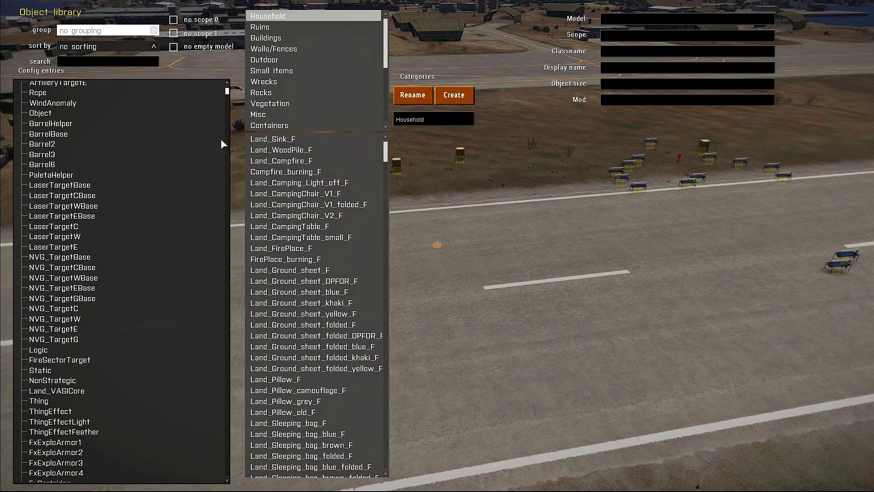
mouse_move(228, 93)
mouse_down()
mouse_move(231, 119)
mouse_move(238, 118)
mouse_move(236, 89)
mouse_up()
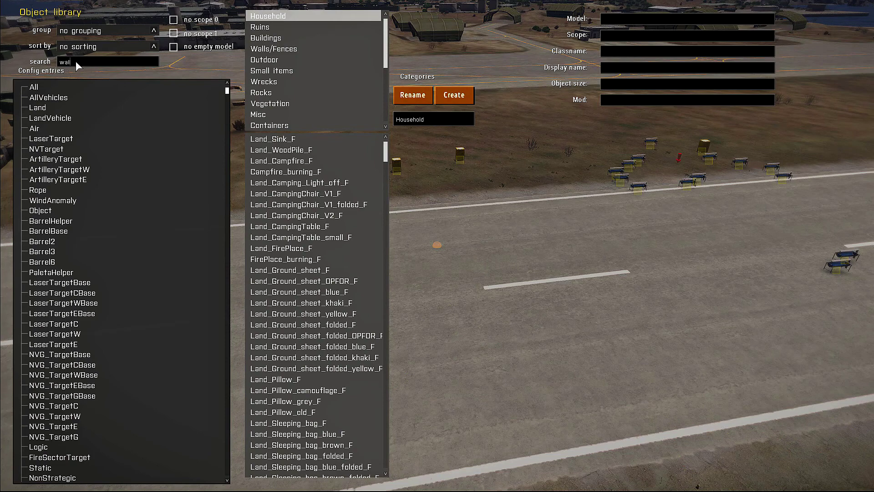
key(Return)
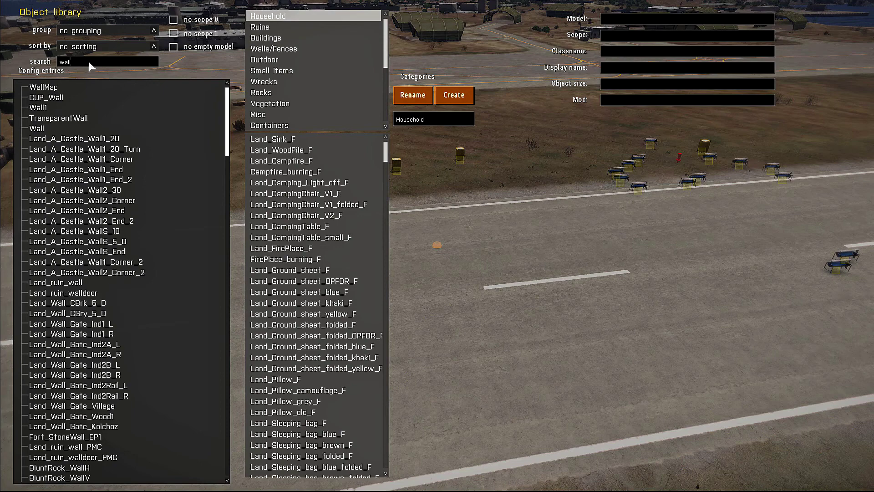
drag(229, 123, 229, 211)
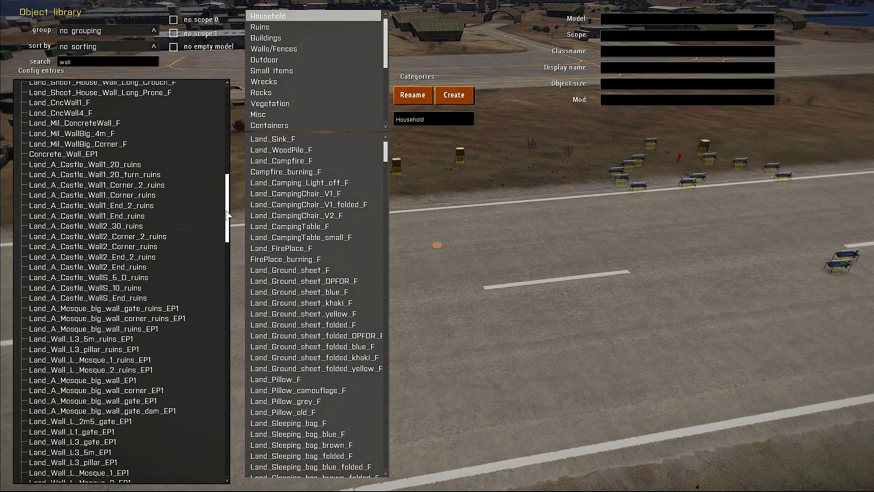
drag(227, 215, 32, 62)
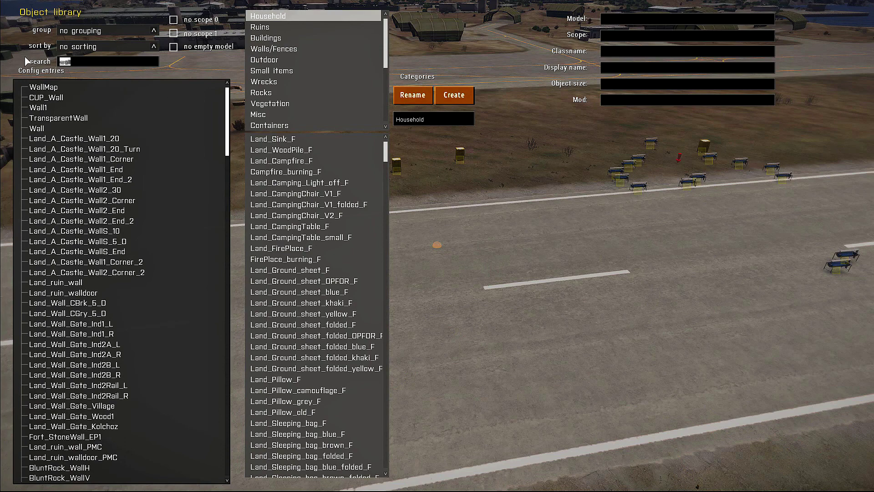
key(BackSpace)
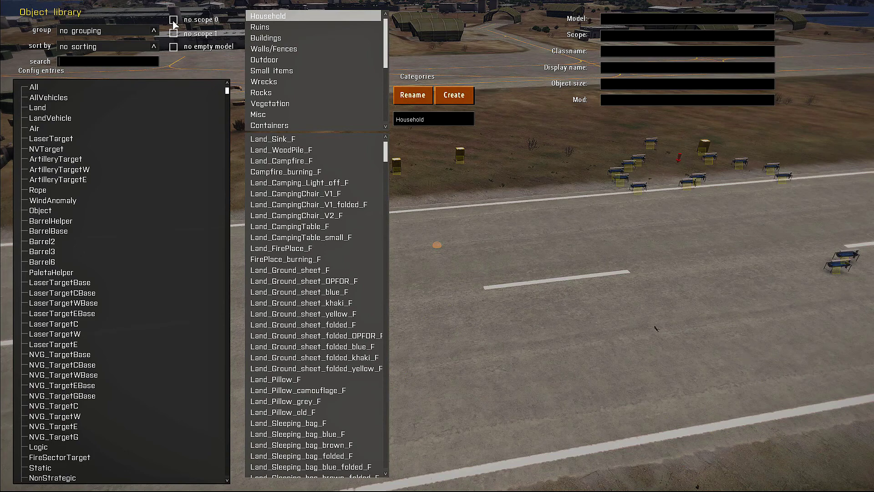
- Enable the no scope 0, no scope 1 and no empty model filters
click(177, 22)
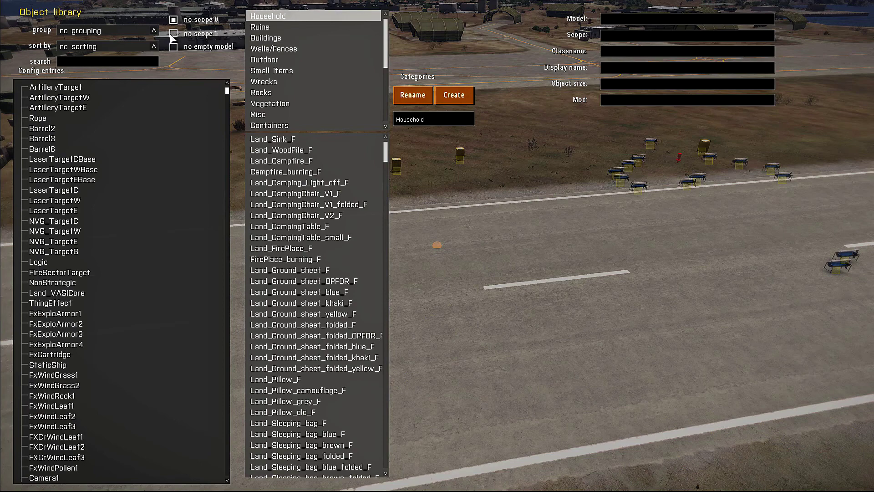
click(174, 35)
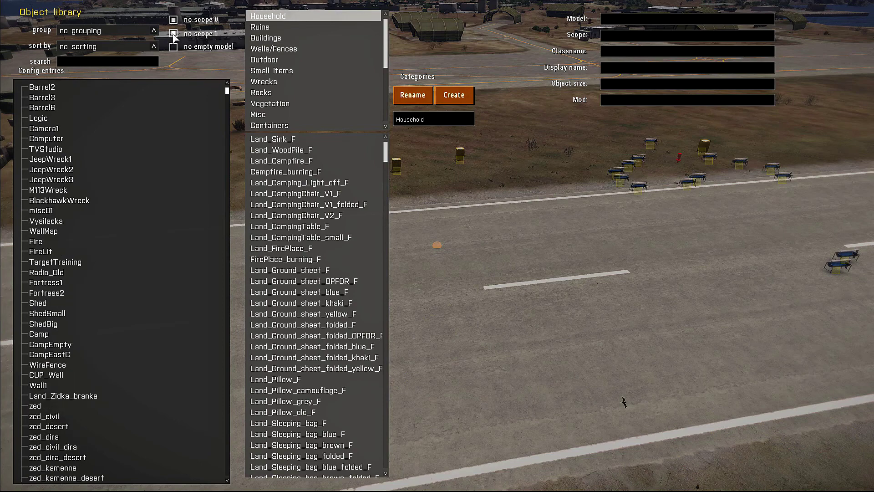
scroll(95, 155, down, 7)
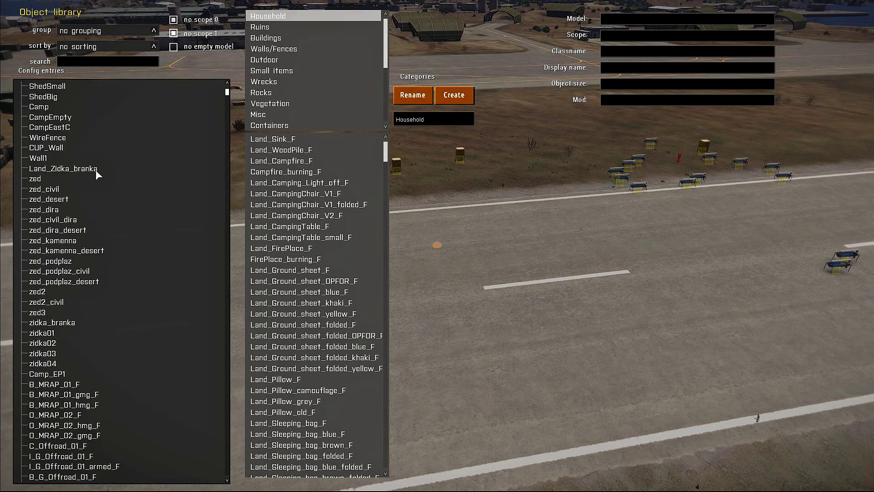
scroll(95, 178, down, 13)
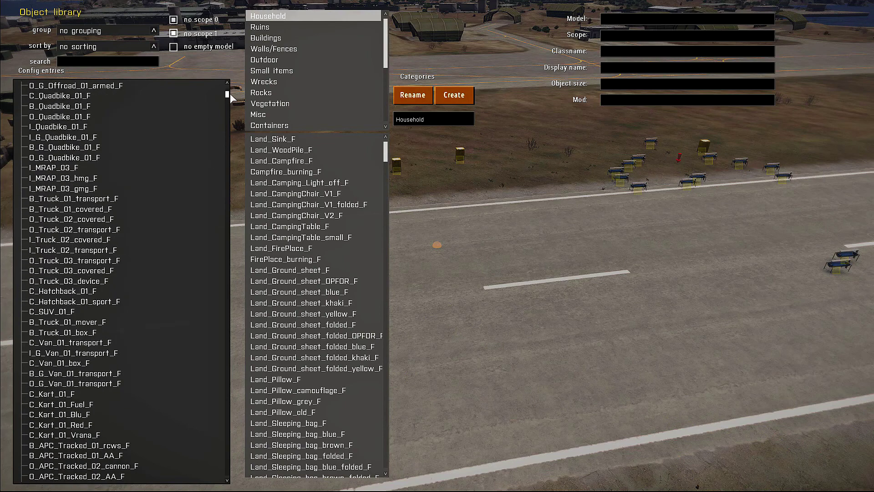
mouse_move(230, 95)
mouse_down()
mouse_move(226, 105)
mouse_move(227, 89)
mouse_up()
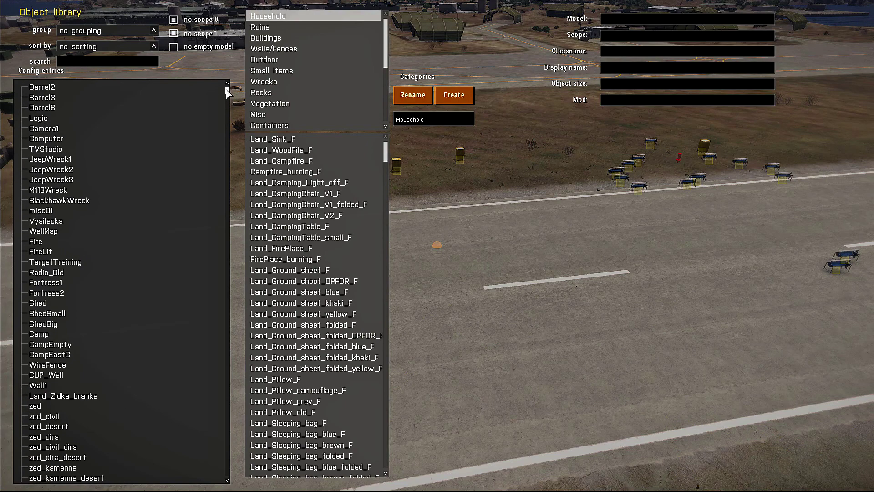
click(174, 48)
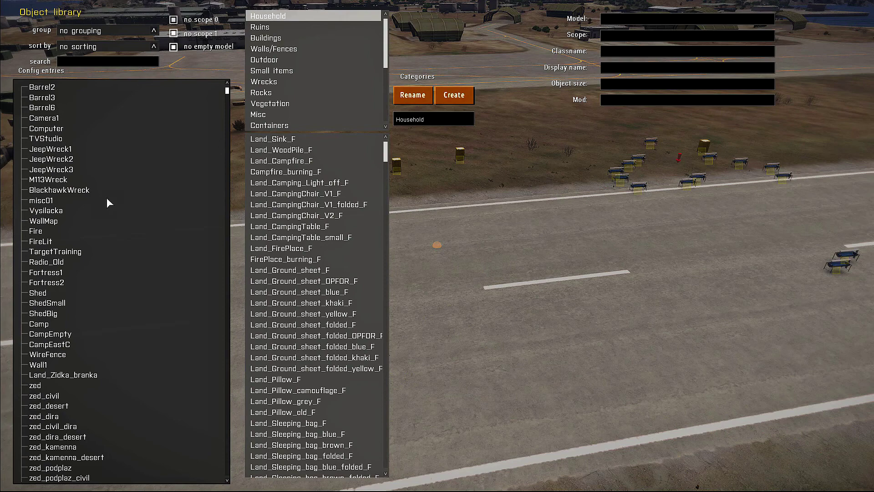
scroll(105, 198, down, 3)
scroll(105, 196, up, 3)
- Sort the config entries by the STD mod
click(70, 48)
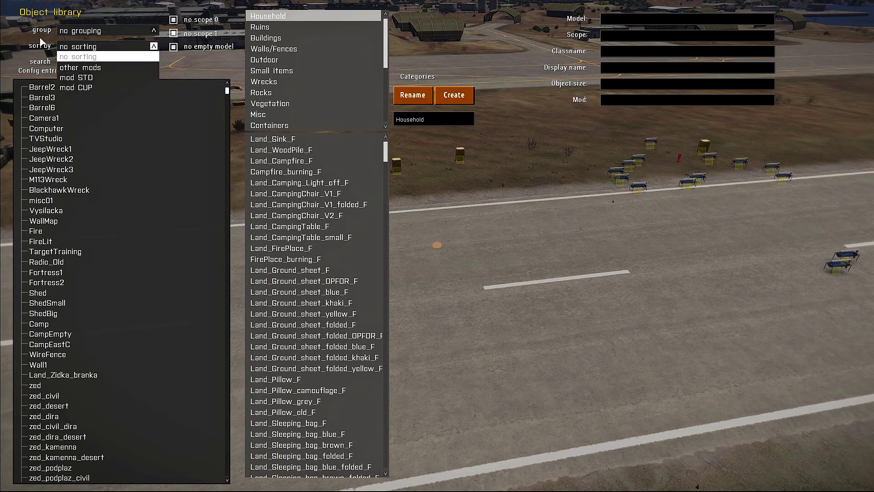
click(91, 55)
click(102, 48)
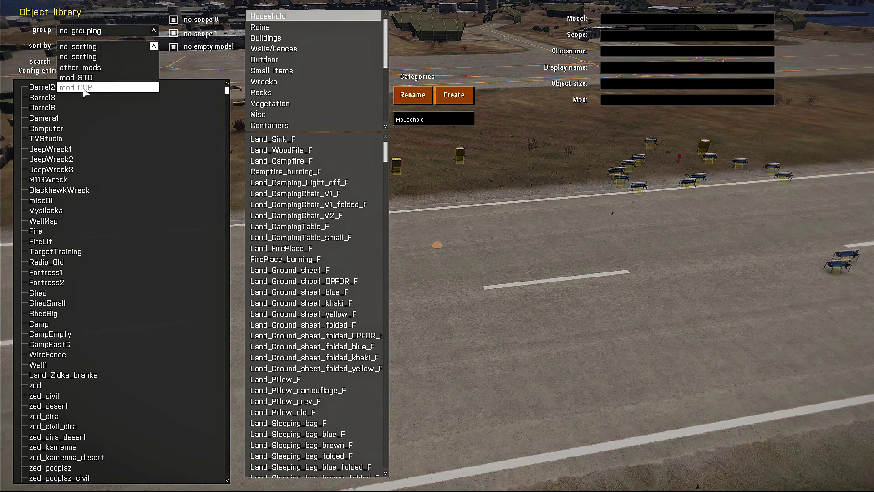
click(88, 77)
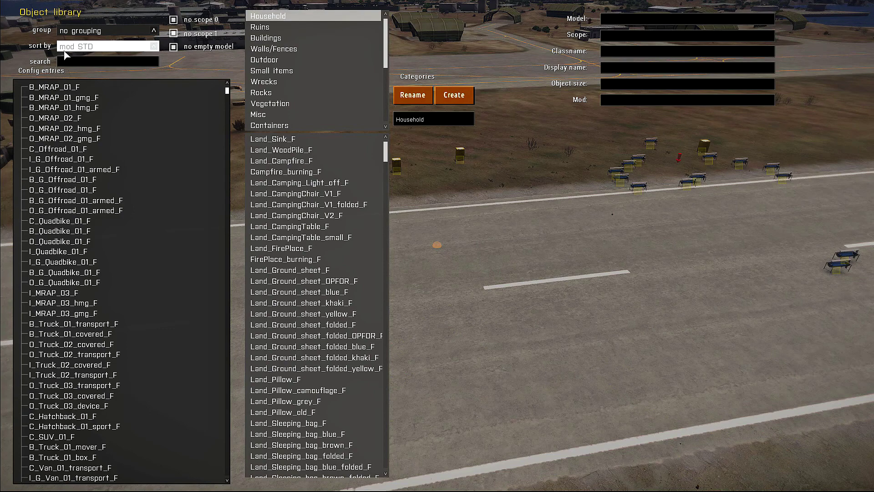
scroll(103, 272, down, 4)
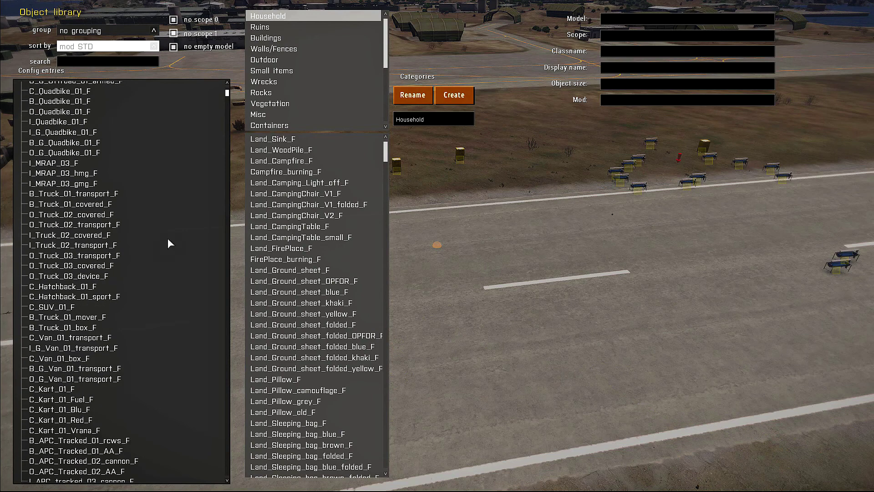
mouse_move(229, 92)
mouse_down()
mouse_move(235, 120)
mouse_move(229, 90)
mouse_up()
- Re-sort the config entries by the CUP mod, then by other mods
click(122, 44)
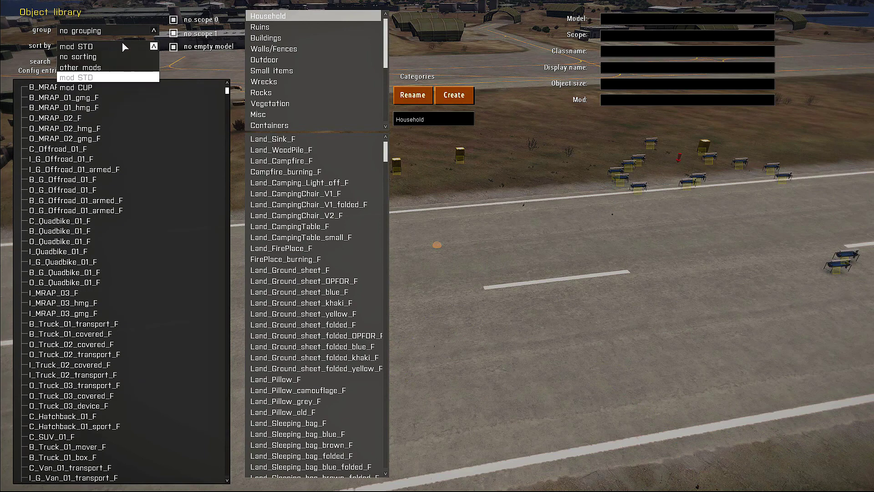
click(97, 88)
scroll(93, 164, down, 3)
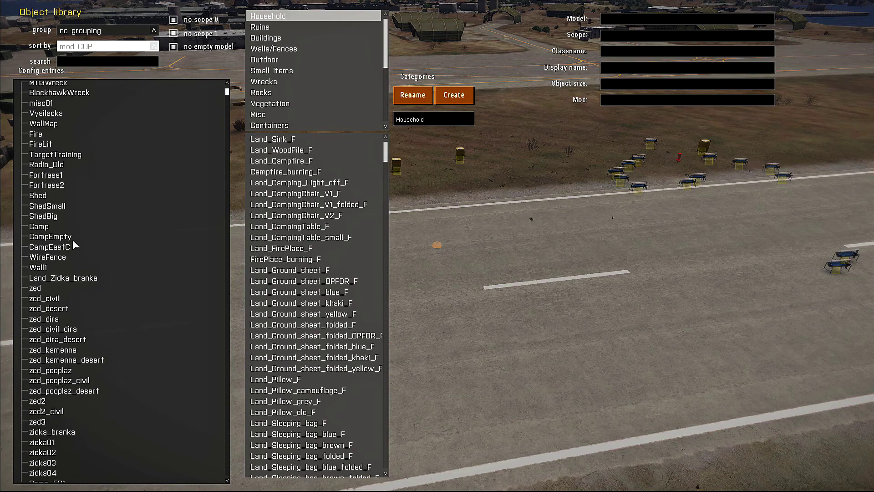
scroll(98, 353, down, 4)
scroll(68, 341, down, 6)
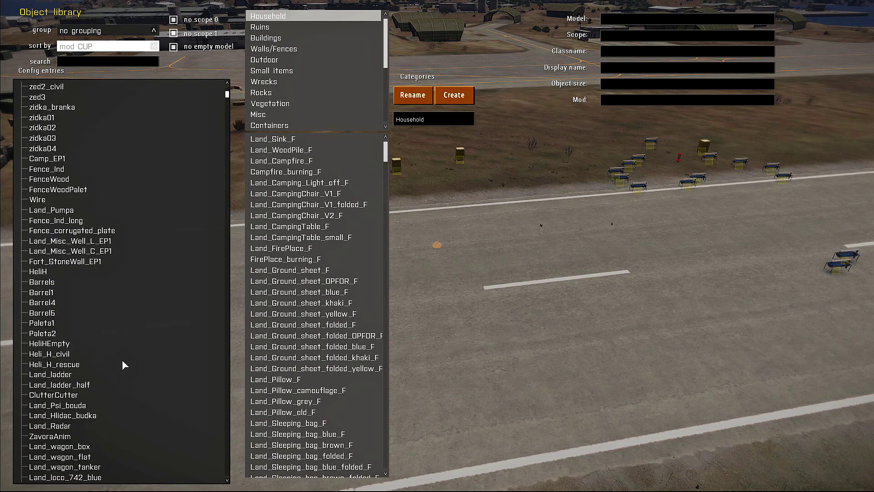
scroll(82, 362, up, 8)
scroll(79, 360, up, 5)
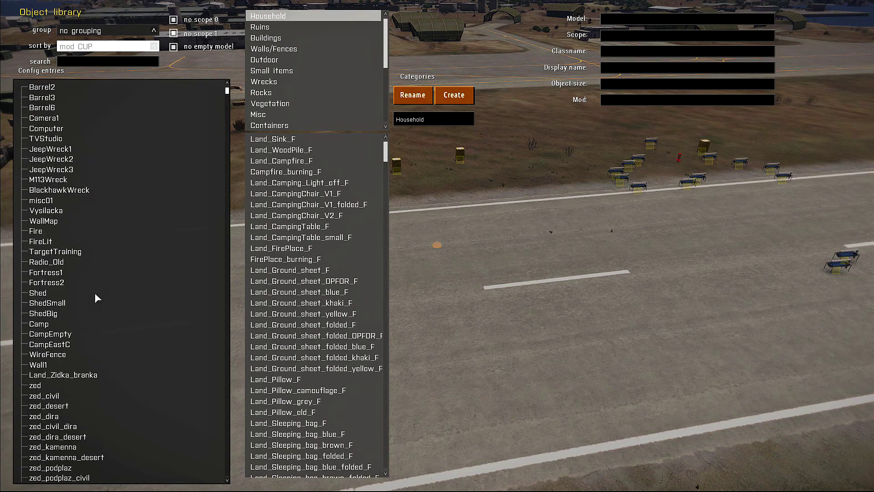
click(97, 46)
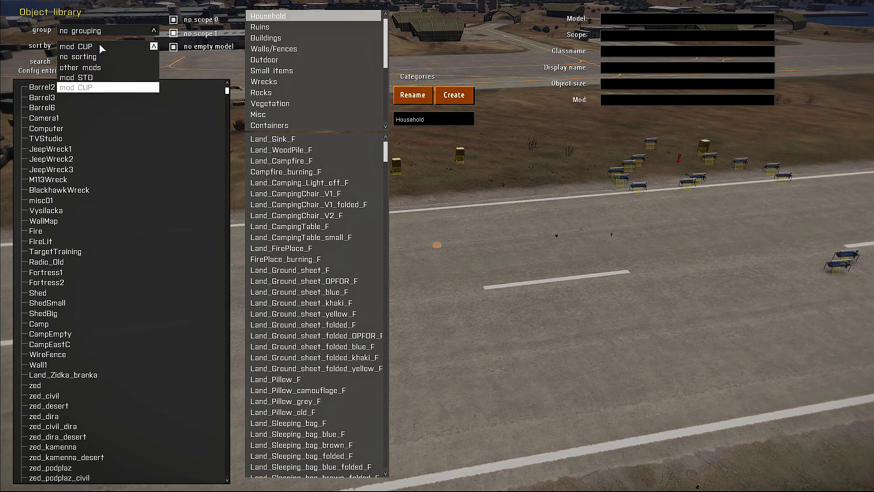
click(90, 69)
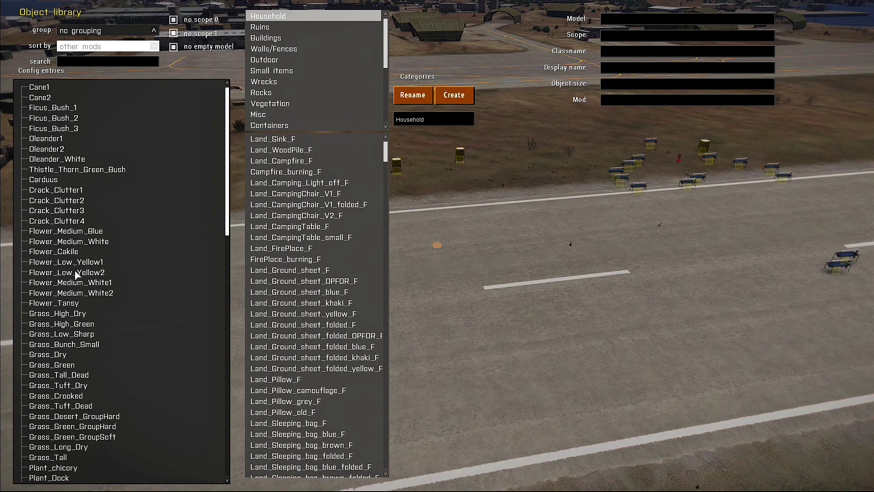
scroll(77, 275, down, 3)
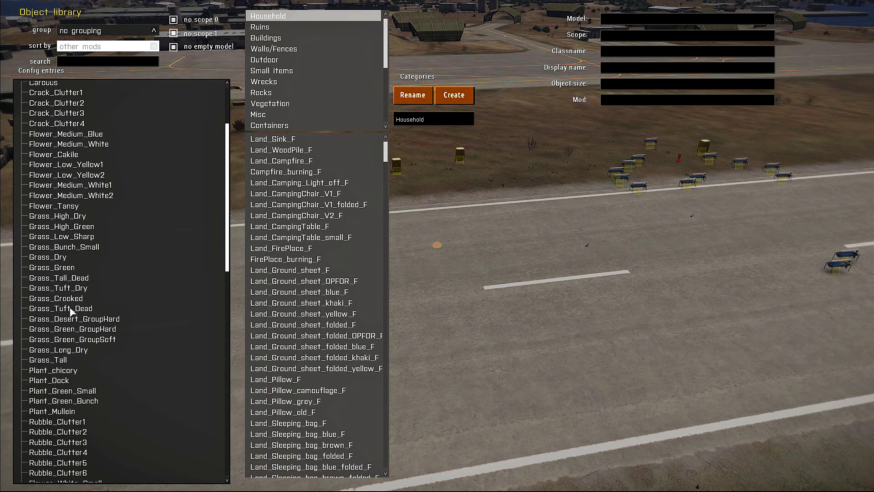
scroll(55, 396, down, 1)
- Preview Rubble_Clutter1/3, Thistle_Purple_Small, Thistle_High, Thron_Green, BluntRock_Apart and BluntStone1_LC
click(65, 393)
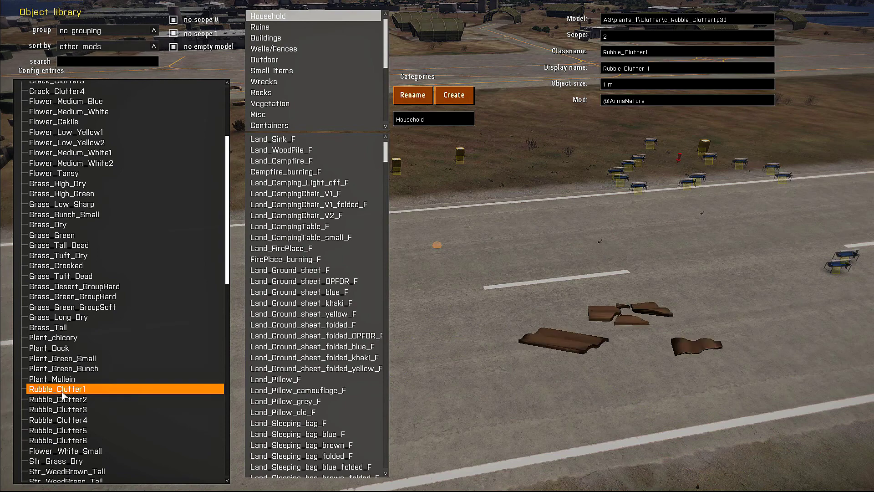
click(57, 411)
scroll(59, 416, down, 3)
click(59, 419)
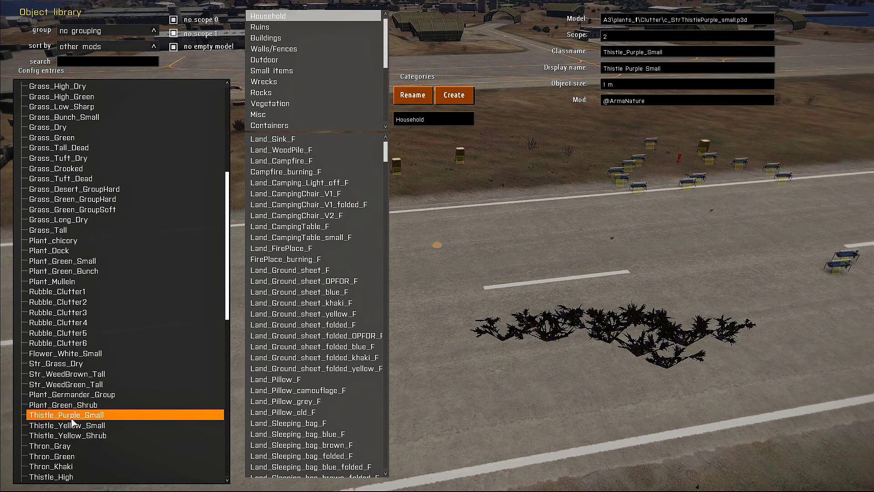
scroll(66, 416, down, 2)
click(63, 409)
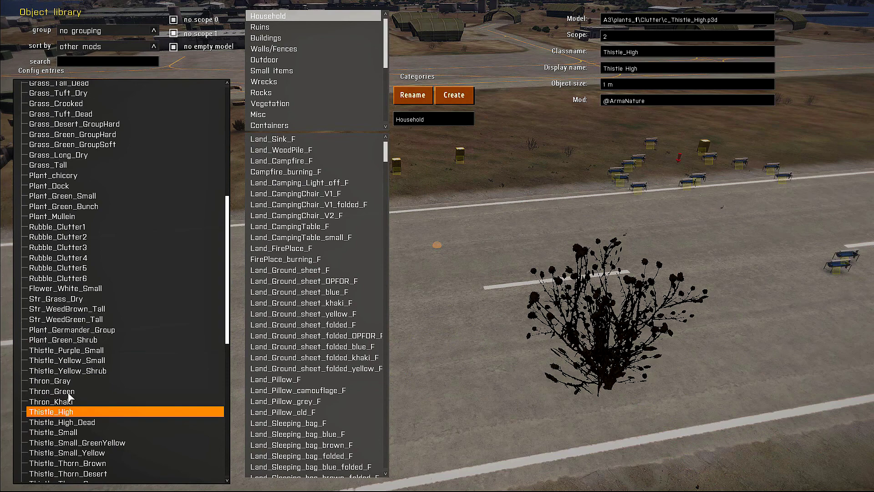
click(68, 393)
scroll(72, 397, down, 3)
click(66, 418)
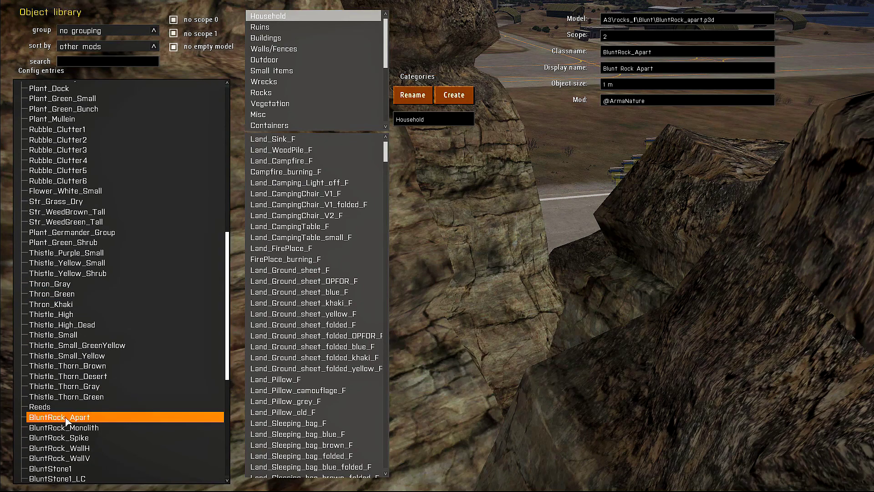
scroll(86, 406, down, 2)
click(73, 413)
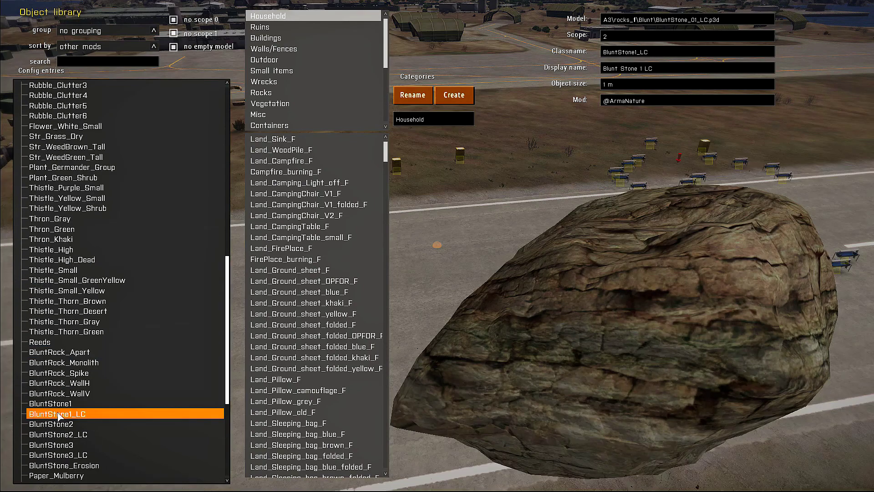
scroll(109, 399, down, 3)
- Preview the Ficus_2, Olive_1, Palm_1 and Pine_1-3 trees, ending on Fraxinus
click(105, 399)
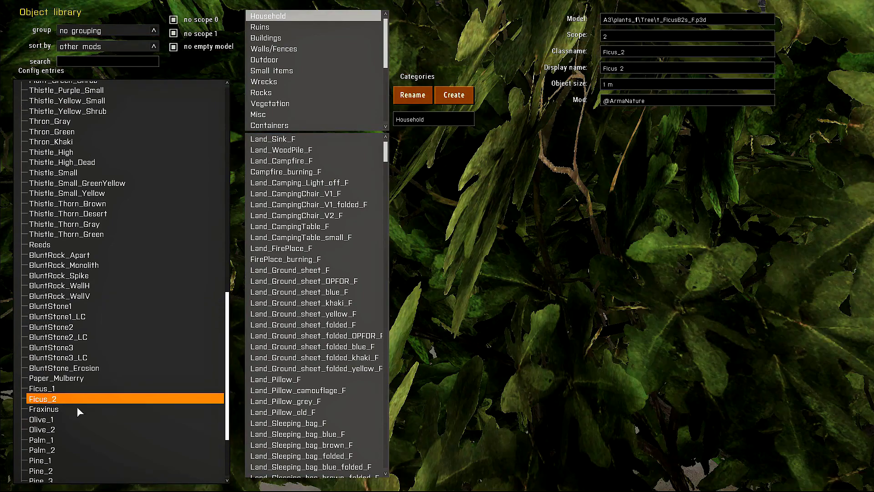
click(52, 421)
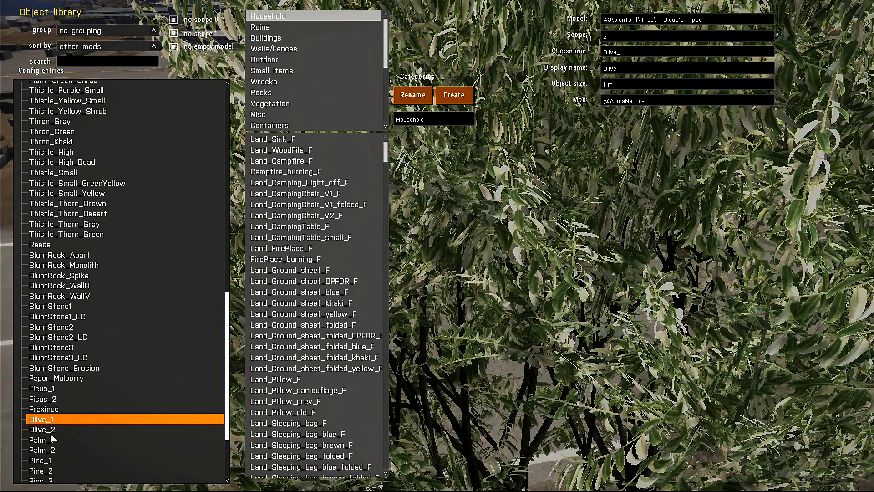
click(50, 441)
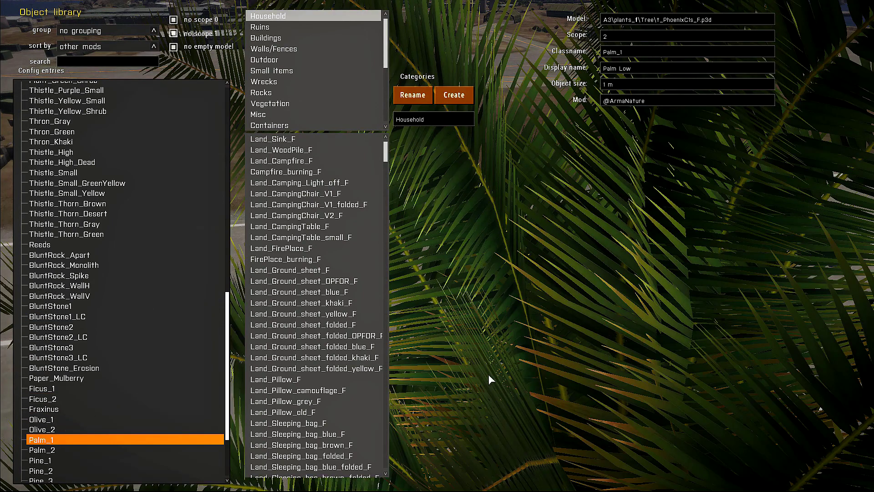
scroll(59, 378, down, 3)
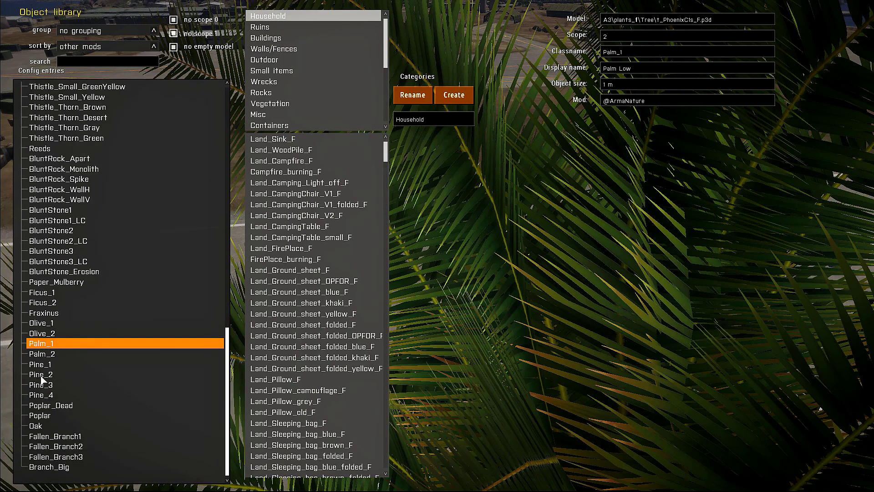
click(41, 375)
click(44, 390)
click(44, 365)
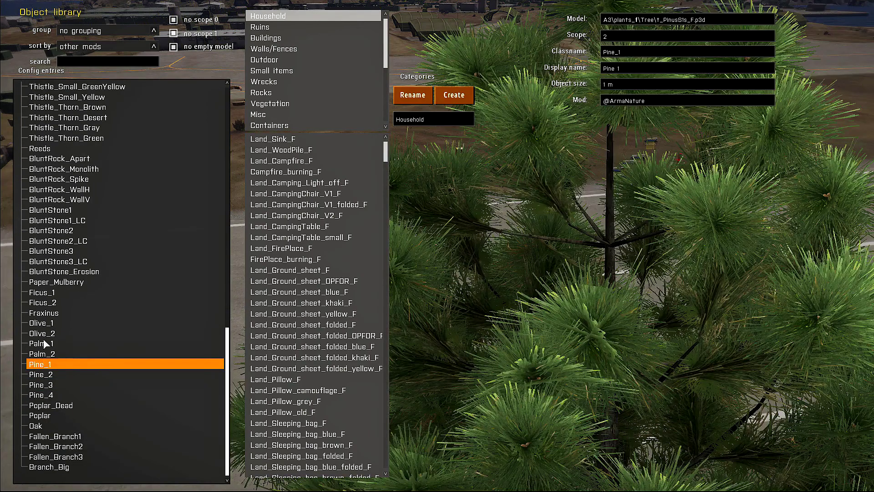
click(44, 344)
click(45, 313)
scroll(61, 319, up, 8)
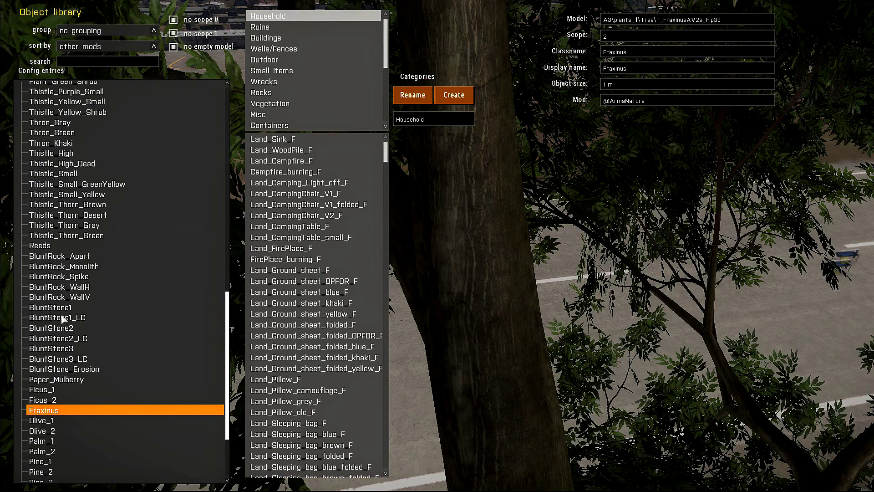
scroll(62, 320, up, 12)
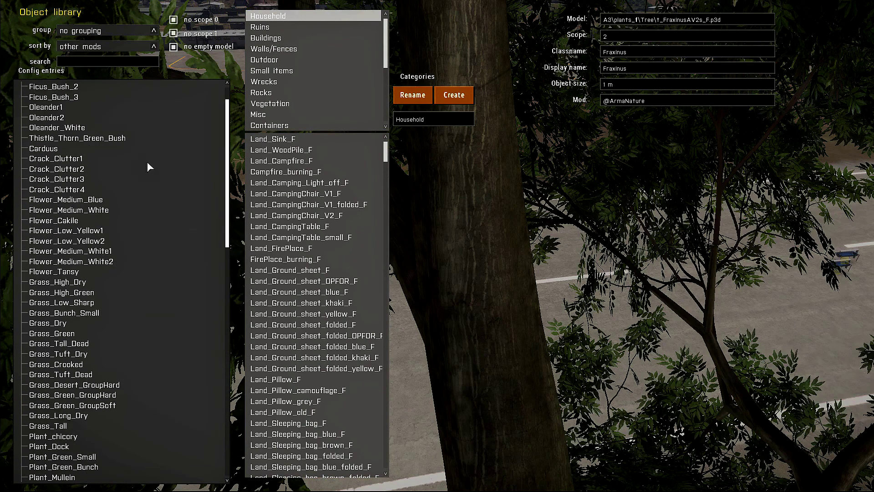
- Scroll through the other-mods entries and move the camera back out of the tree
scroll(94, 231, up, 1)
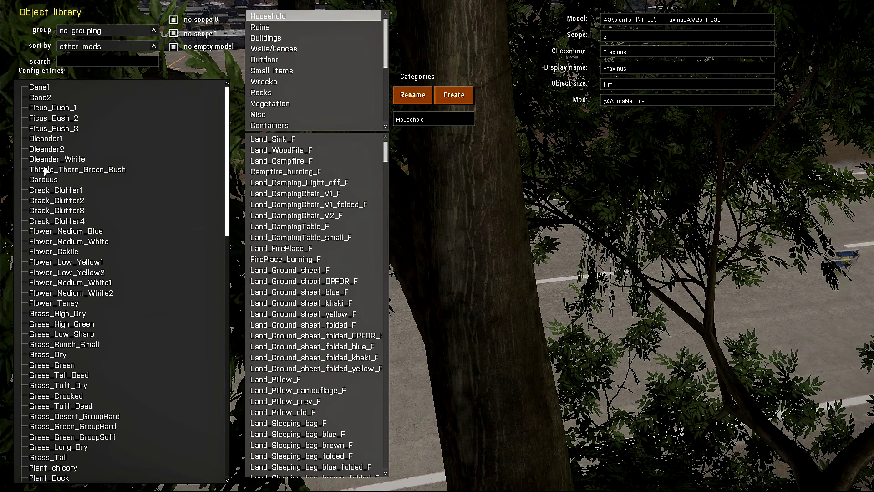
scroll(74, 347, down, 3)
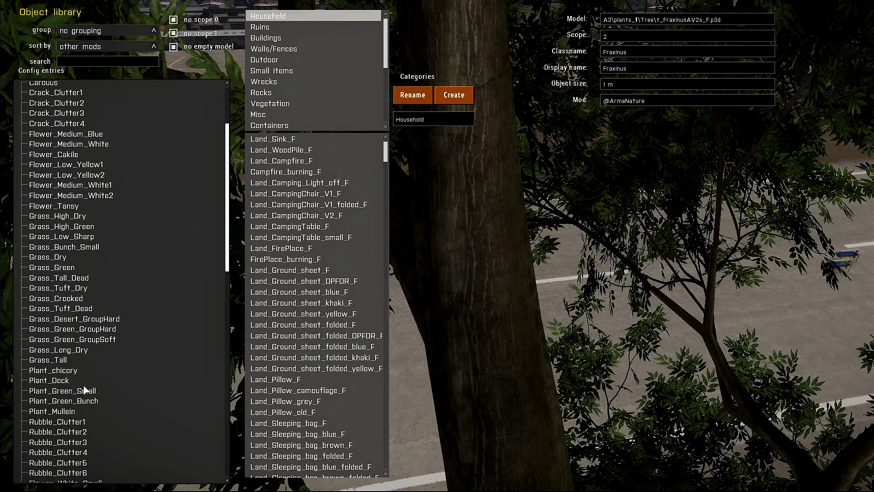
scroll(85, 389, down, 3)
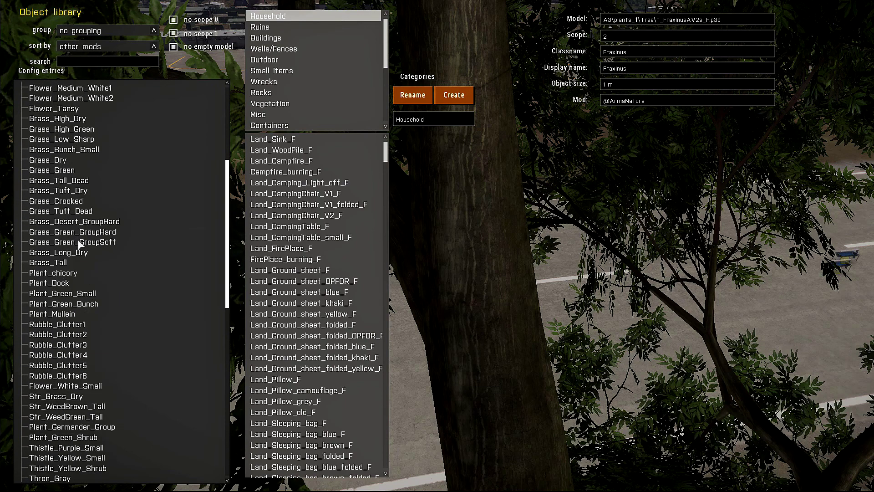
scroll(96, 323, down, 2)
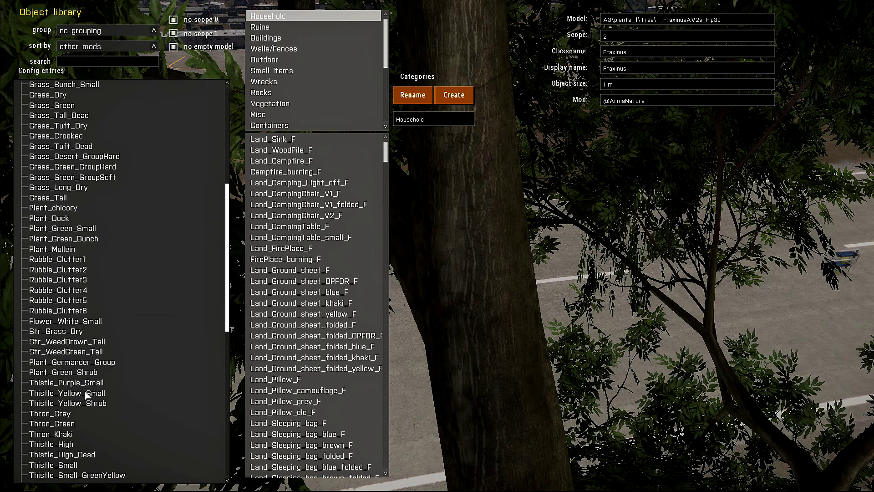
scroll(75, 451, down, 5)
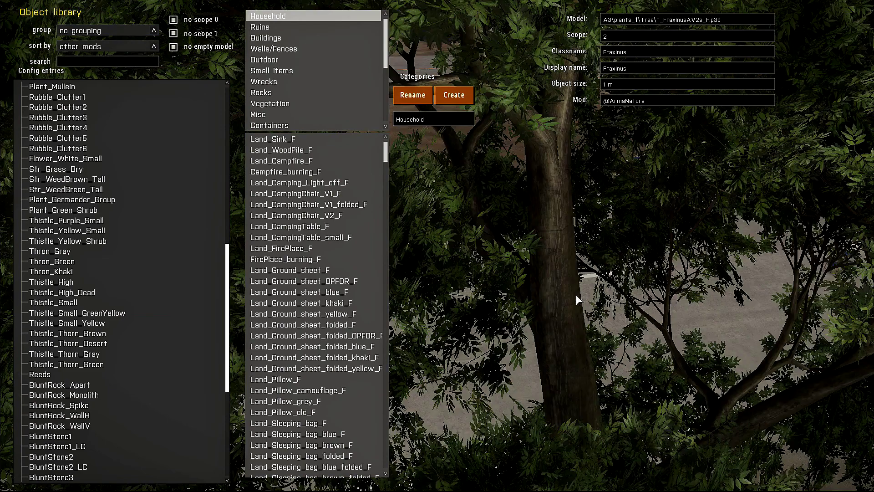
key(s)
scroll(578, 296, down, 5)
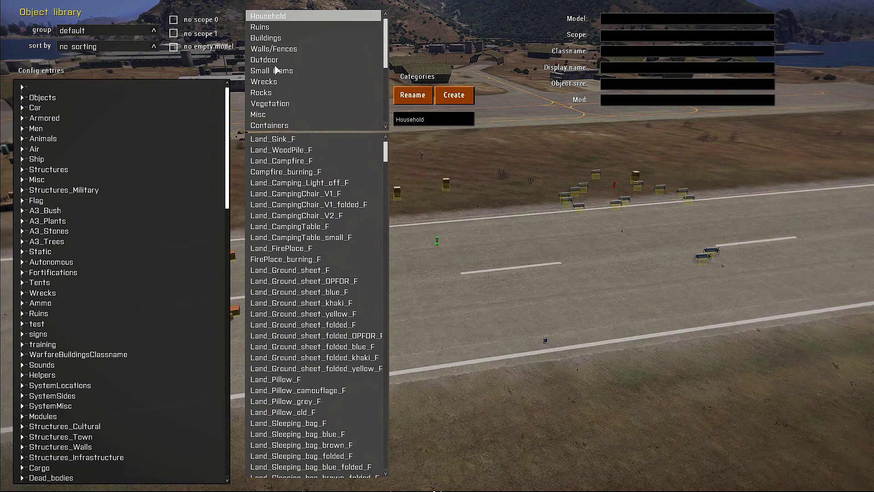
- Switch the object list from Ruins to the Buildings category and scroll through its classes
drag(390, 55, 389, 115)
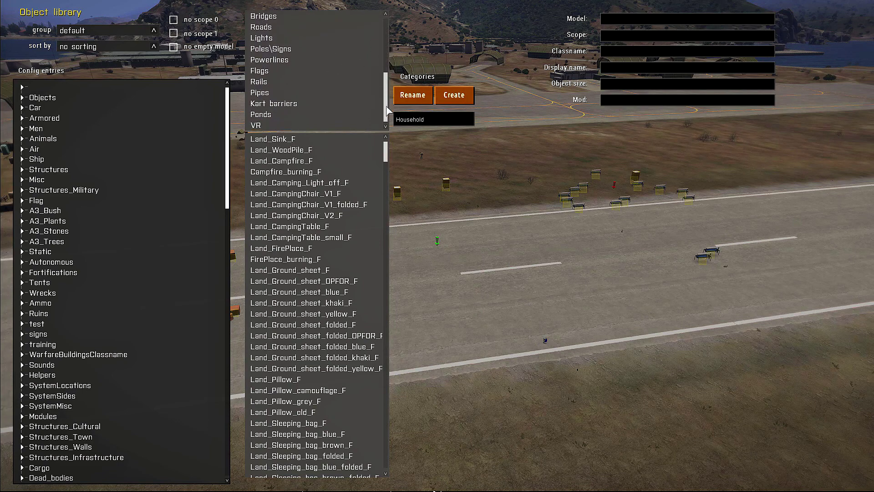
scroll(291, 80, up, 5)
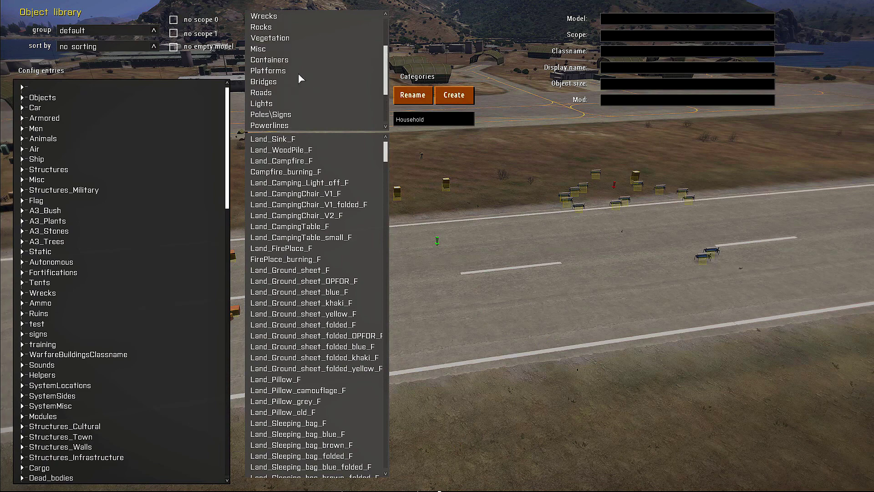
scroll(276, 71, up, 2)
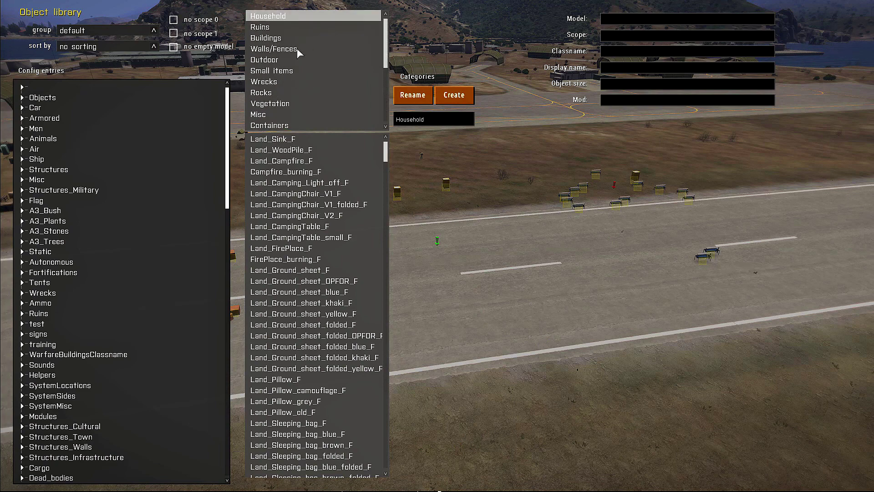
click(264, 27)
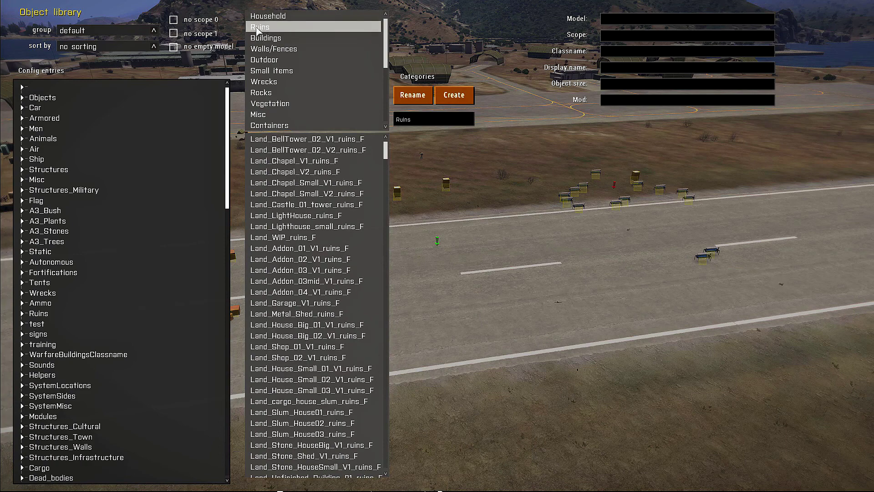
click(268, 38)
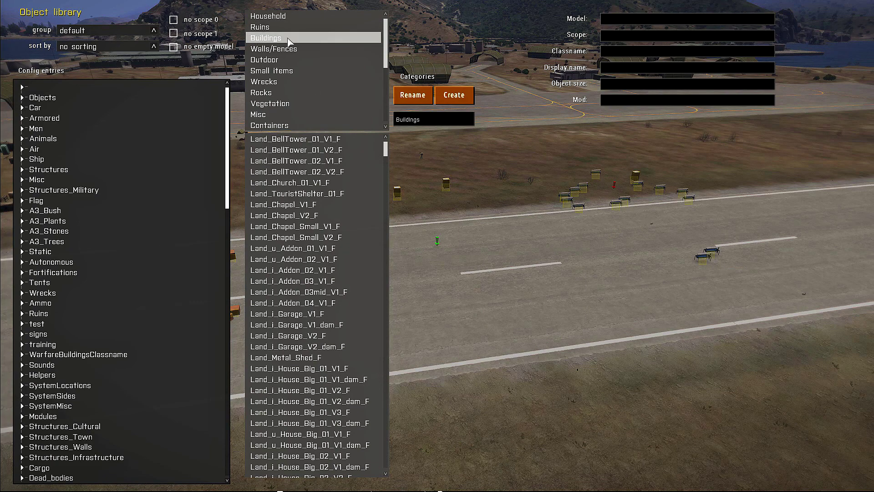
scroll(385, 165, down, 8)
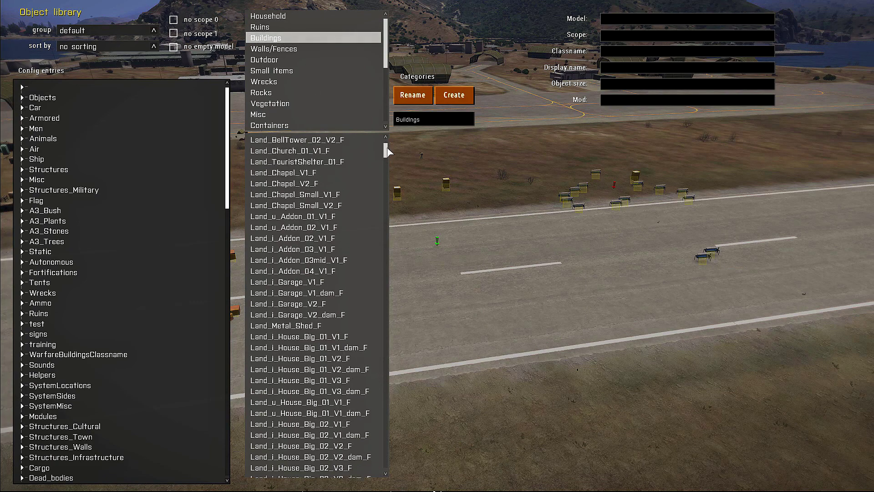
- Preview Land_u_House_Big_02_V1_F and damaged small houses, ending on Land_u_House_Small_01_V1_dam_F
click(333, 246)
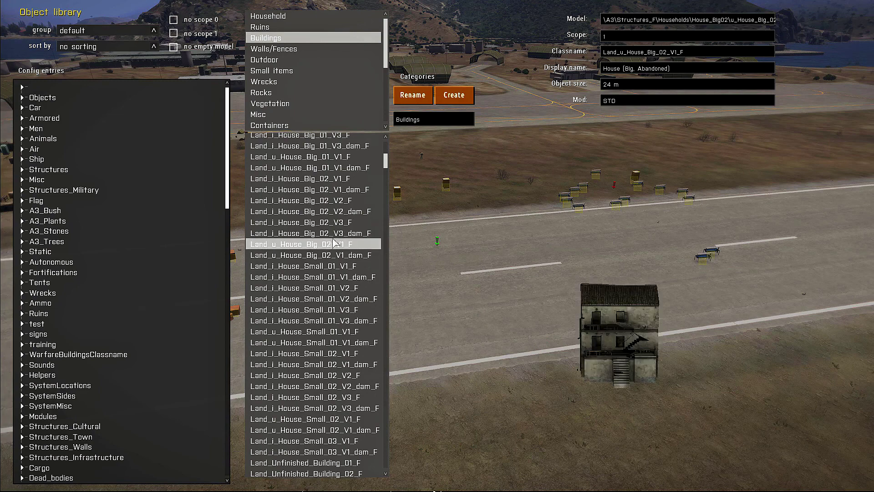
click(323, 274)
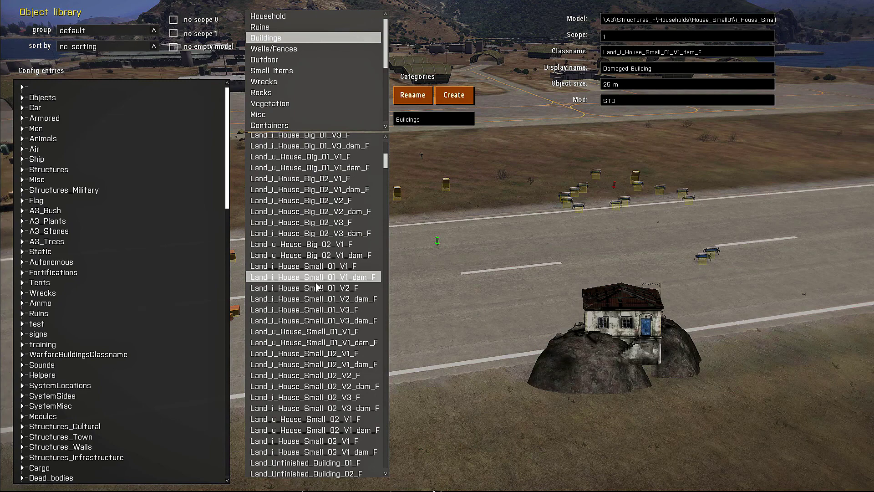
click(300, 318)
click(288, 345)
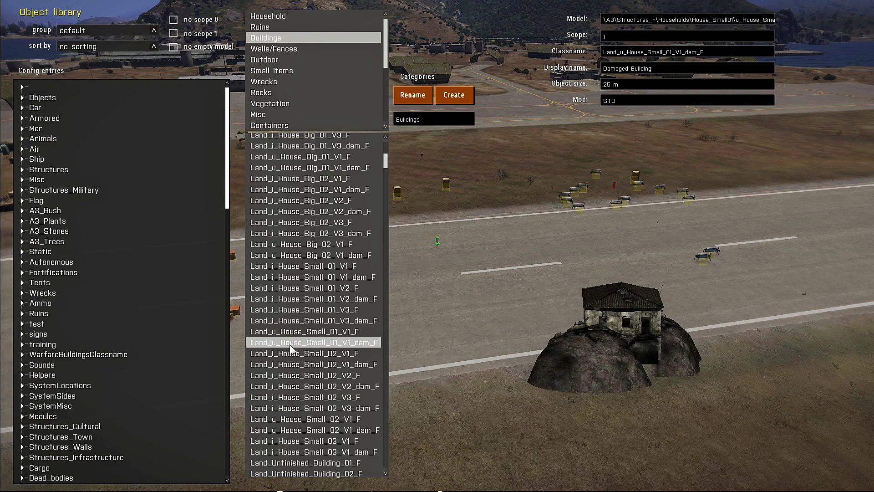
scroll(292, 350, down, 1)
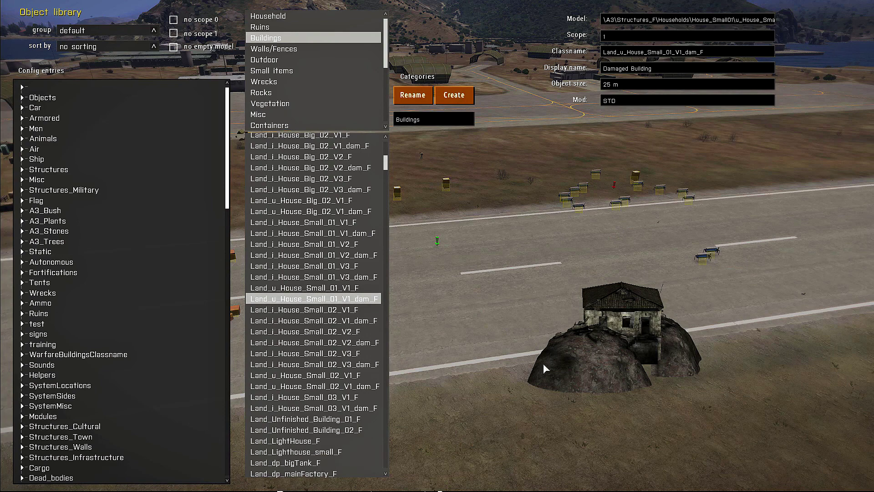
scroll(314, 332, down, 5)
scroll(298, 351, up, 5)
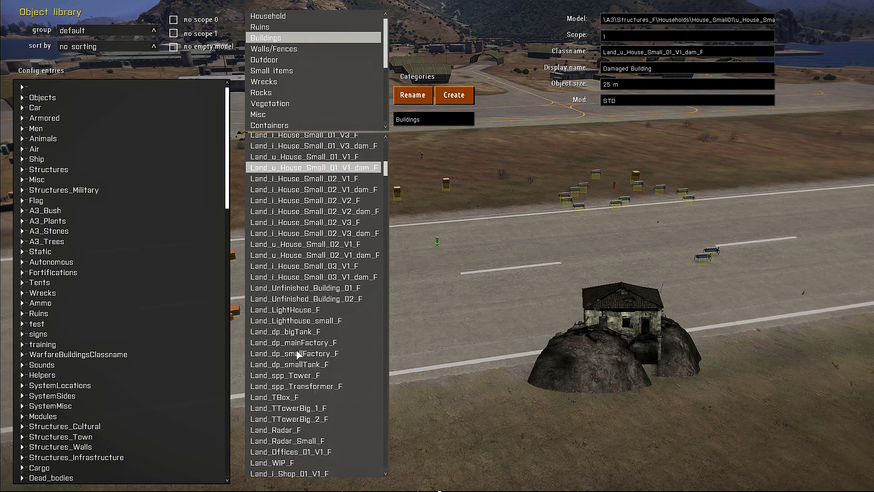
scroll(297, 351, up, 10)
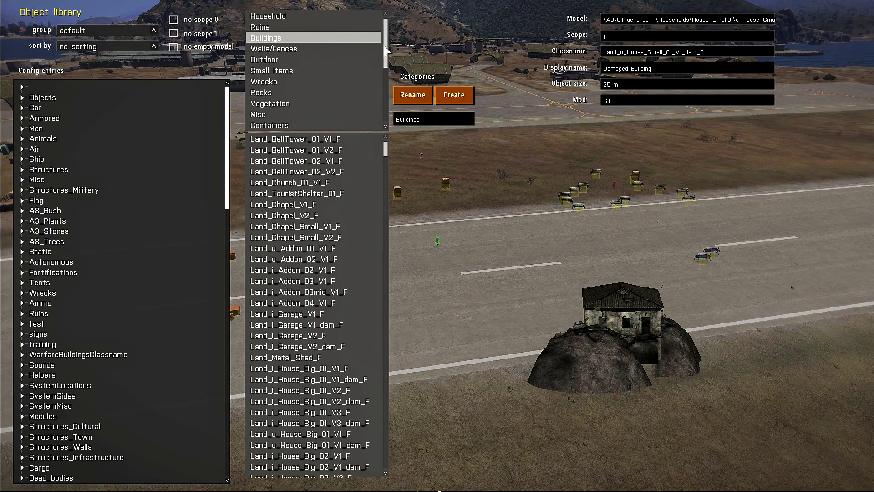
- Replace the category name with 'myCat', create it, and open the empty myCat category
drag(385, 46, 377, 19)
drag(386, 45, 343, 103)
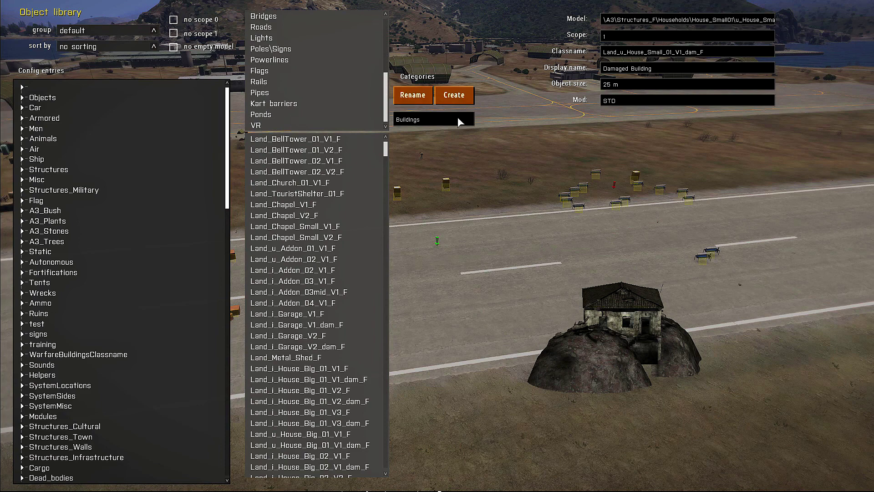
key(BackSpace)
text(myCat)
click(455, 98)
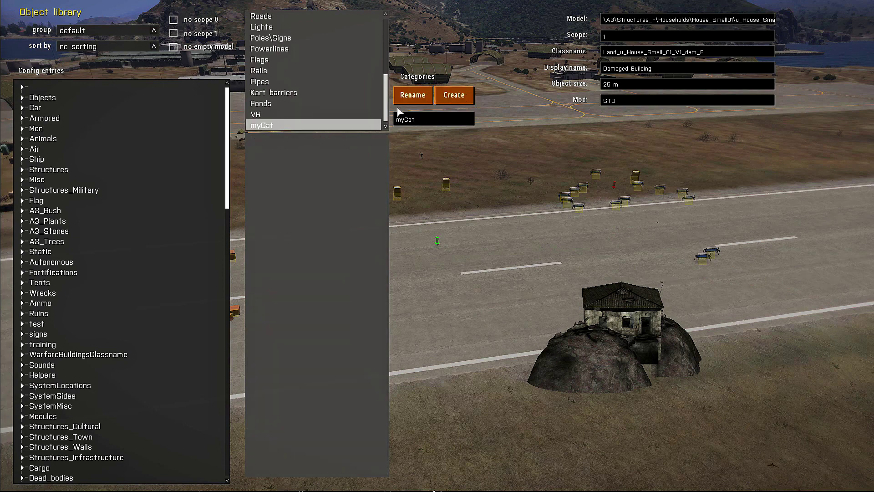
click(266, 125)
click(264, 128)
- Expand A3_Trees to list its tree classes from Paper_Mulberry to Branch_Big
scroll(289, 85, up, 2)
scroll(302, 91, down, 2)
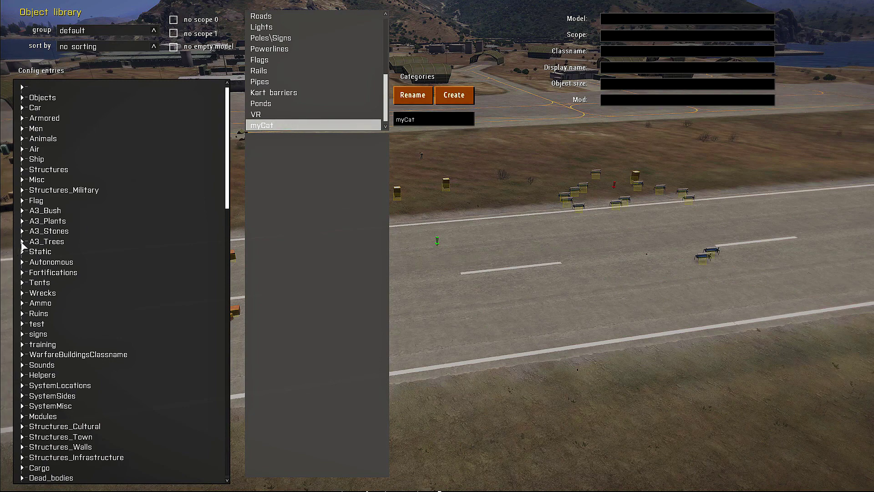
click(22, 242)
scroll(70, 248, down, 3)
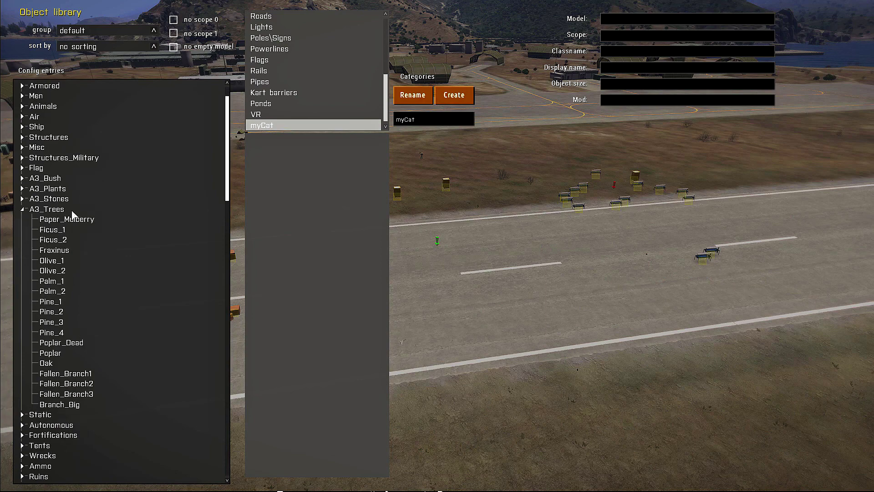
- Preview Paper_Mulberry from A3_Trees and add it and Ficus_1 to myCat
click(54, 220)
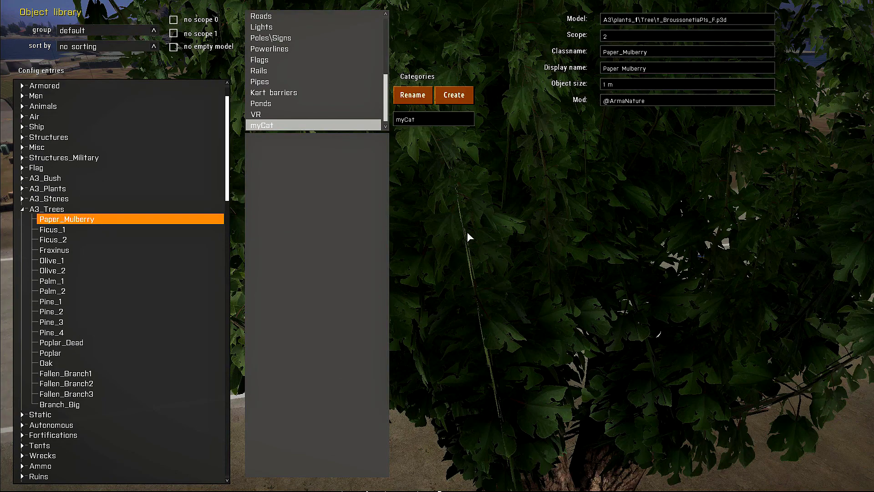
scroll(583, 264, down, 5)
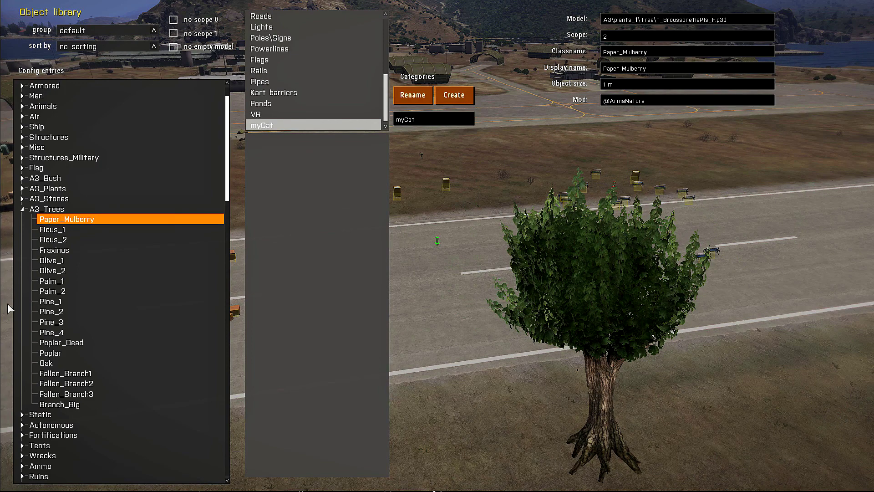
double_click(61, 223)
click(65, 230)
key(Return)
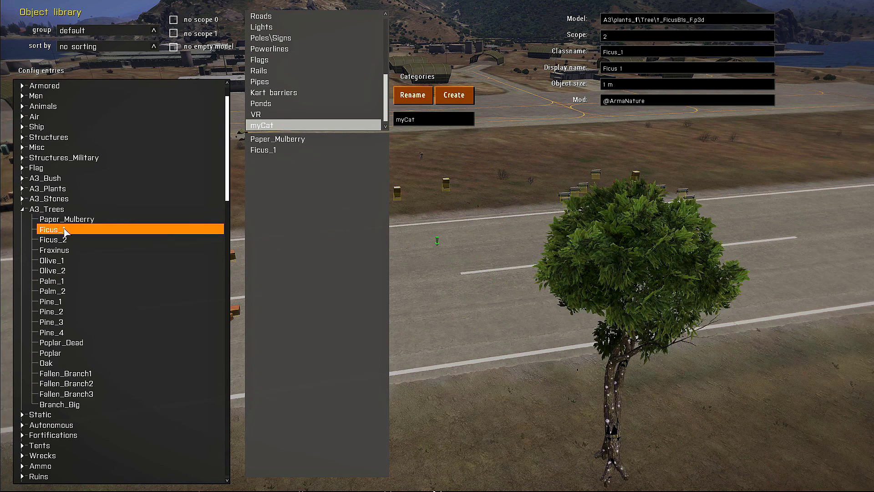
- Add Ficus_2, Fraxinus, Olive_1, Olive_2, Palm_1 and Palm_2 to myCat
key(Down)
key(Return)
key(Down)
key(Return)
key(Down)
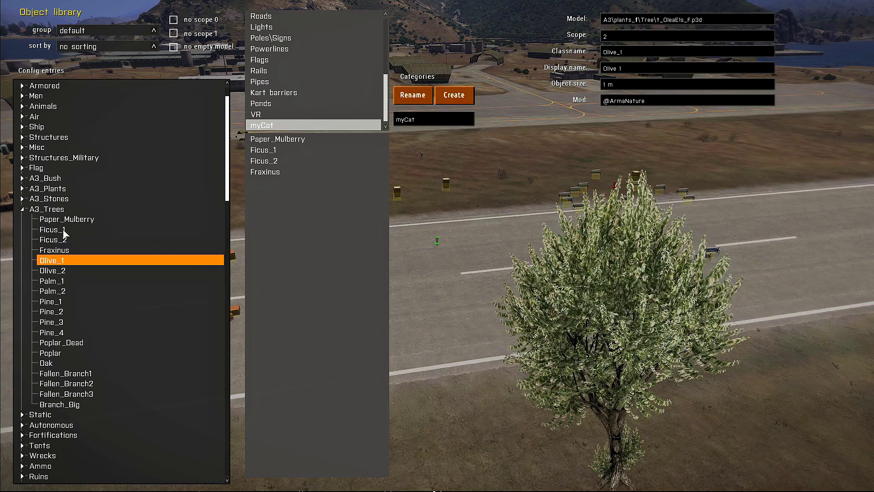
key(Return)
key(Down)
key(Return)
key(Down)
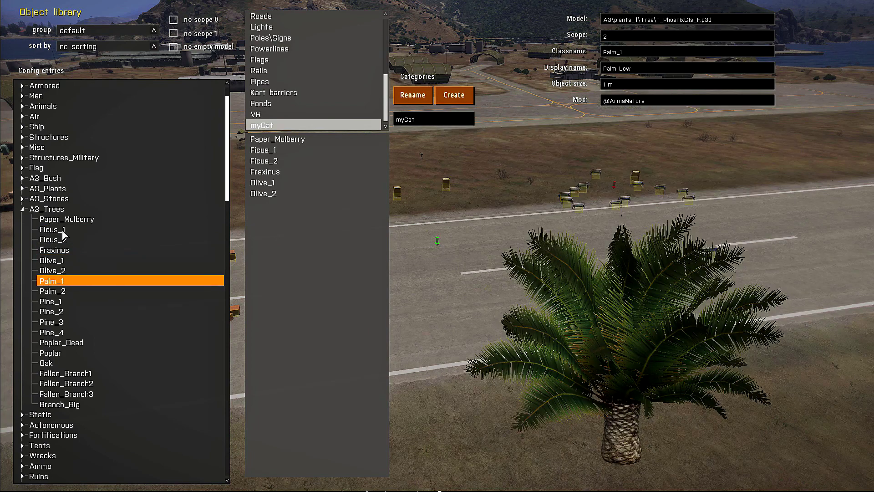
key(Return)
key(Down)
key(Return)
- Add Pine_1, Pine_2, Pine_3 and Pine_4 to the myCat category
key(Down)
key(Return)
key(Down)
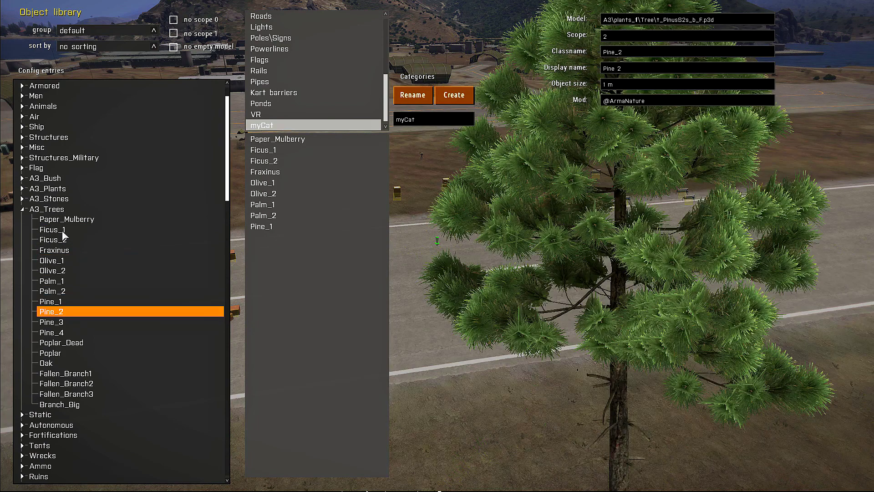
key(Return)
key(Down)
key(Return)
key(Down)
key(Return)
- Add Poplar_Dead, Poplar and Oak to the myCat category
key(Down)
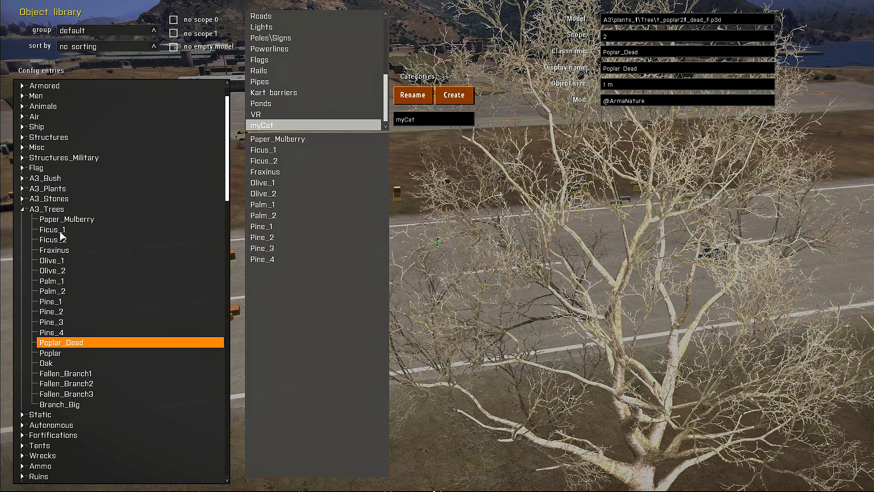
key(Down)
key(Up)
key(Return)
key(Down)
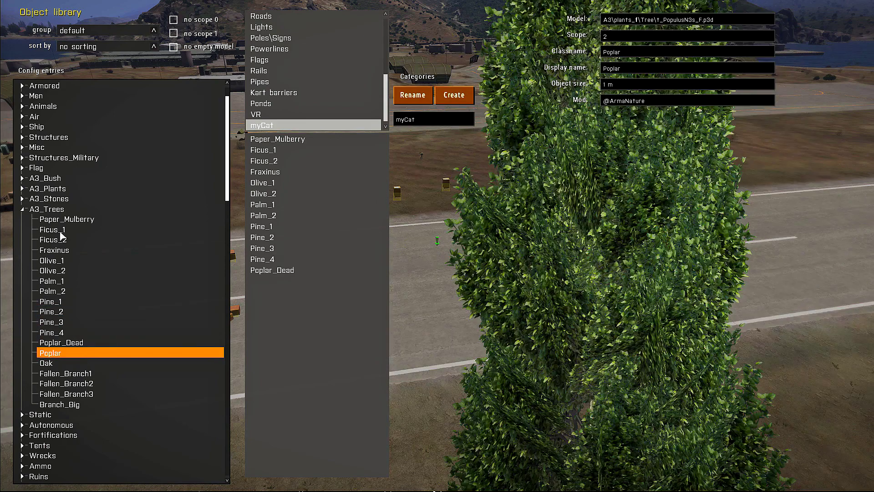
key(Return)
key(Down)
key(Return)
key(Down)
- Browse the fallen branch entries, then preview Pine_2 and Poplar_Dead in myCat
key(Down)
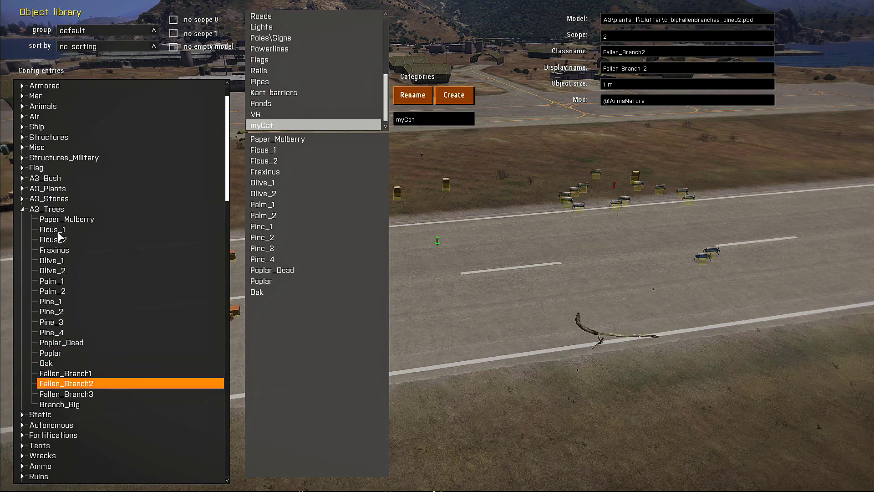
key(Up)
key(Down)
key(Down)
key(Down)
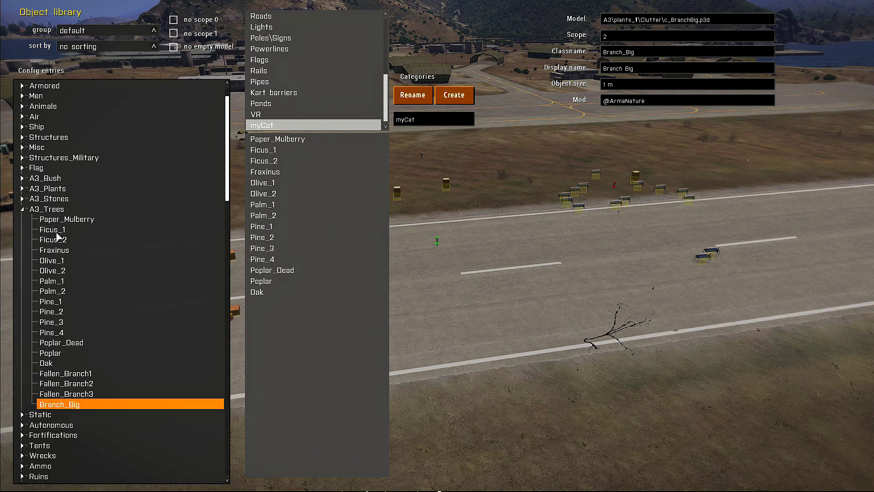
key(Up)
key(Up)
key(Up)
key(Up)
key(Up)
key(Up)
key(Up)
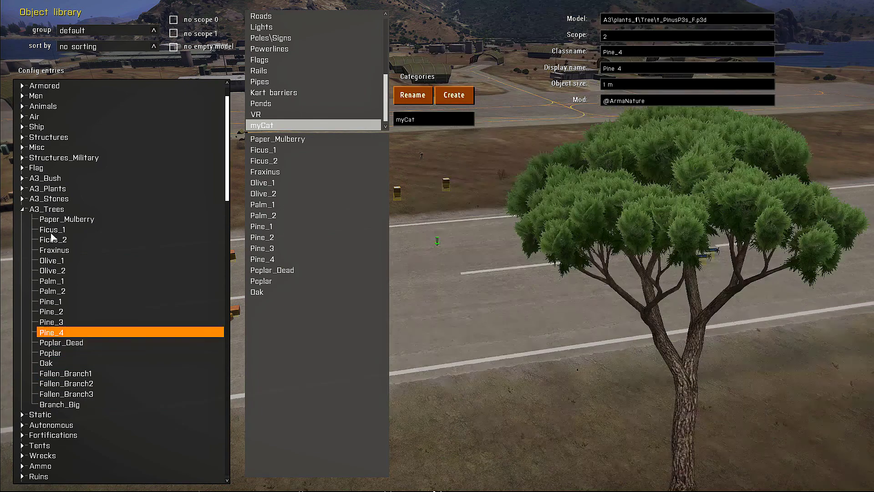
key(Up)
key(Up)
key(Up)
click(250, 237)
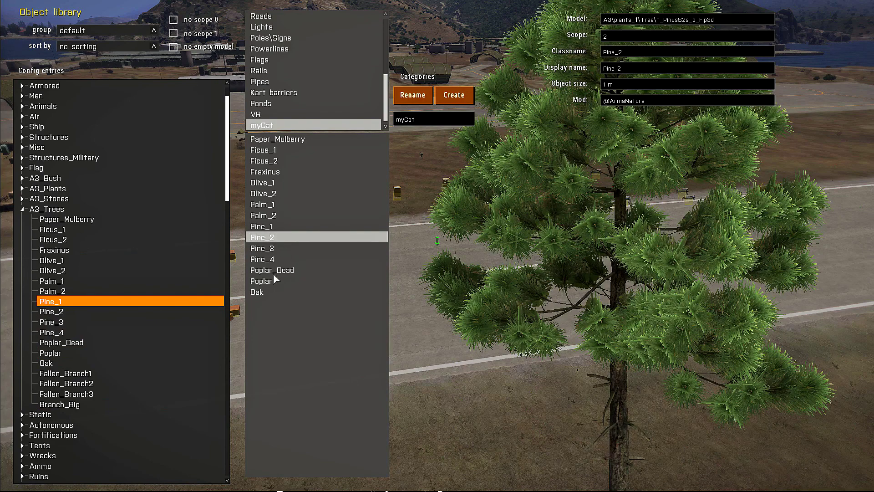
click(269, 270)
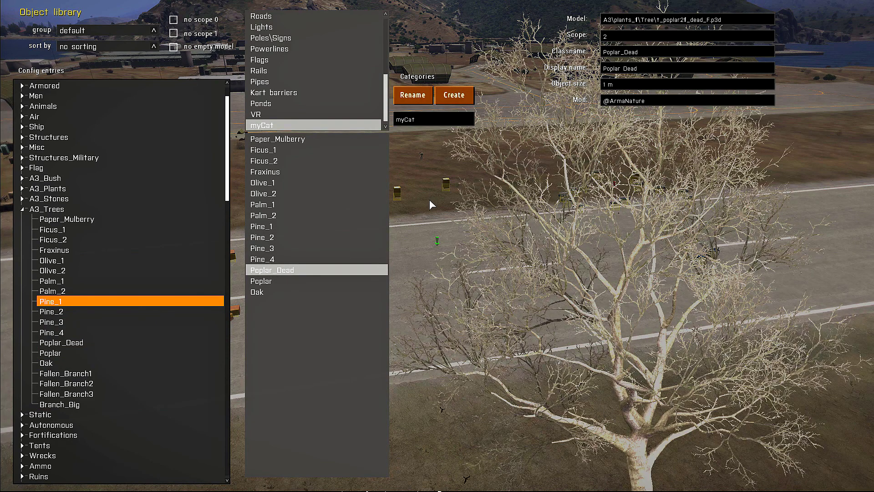
- Return to the 3D view and set the object selection menu's category to myCat
key(Escape)
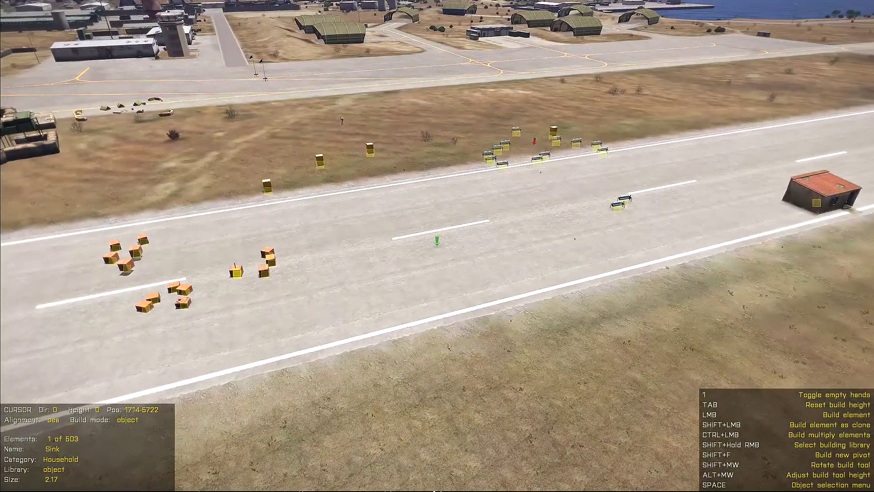
key(space)
click(329, 60)
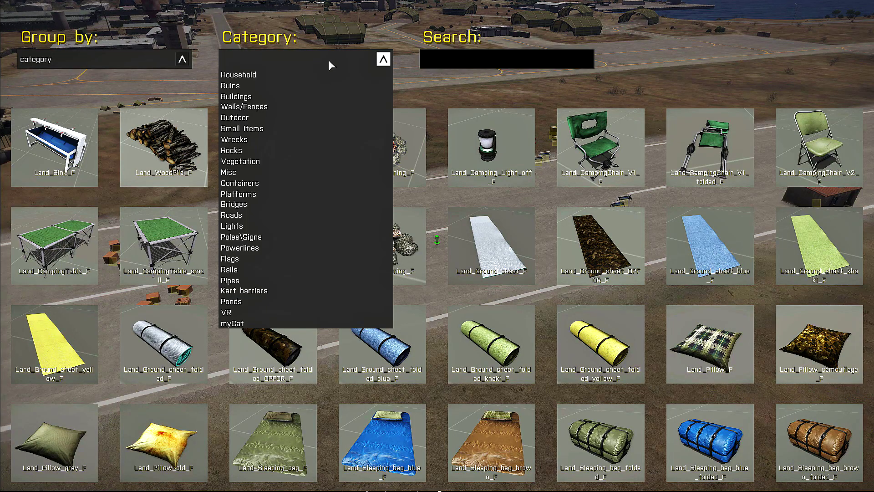
click(243, 324)
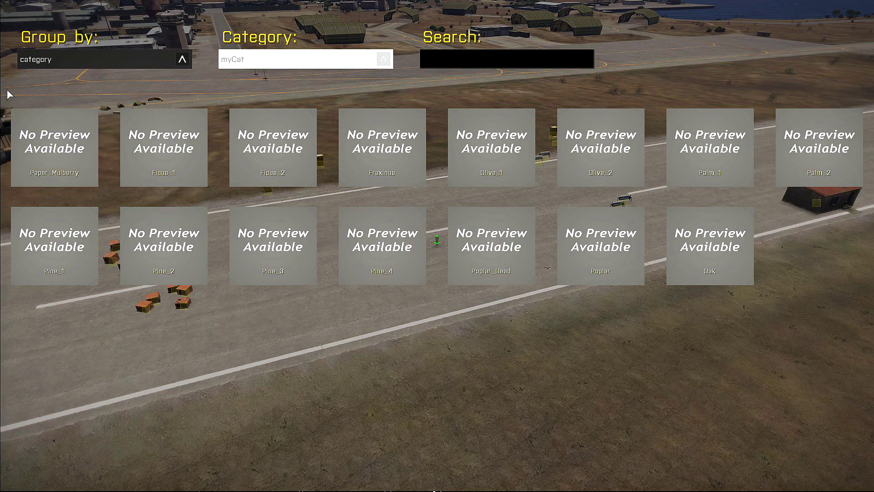
click(295, 56)
click(296, 55)
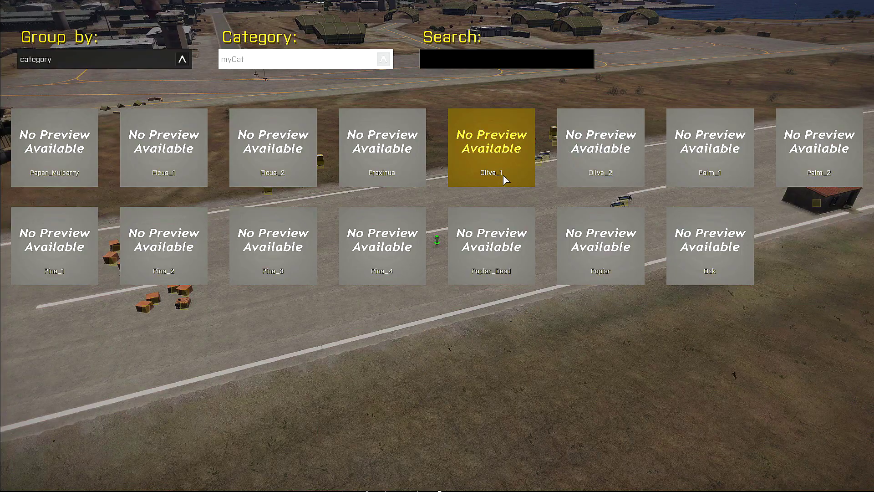
- Pick Olive_1 and build olive trees on the grass beside the runway
click(503, 158)
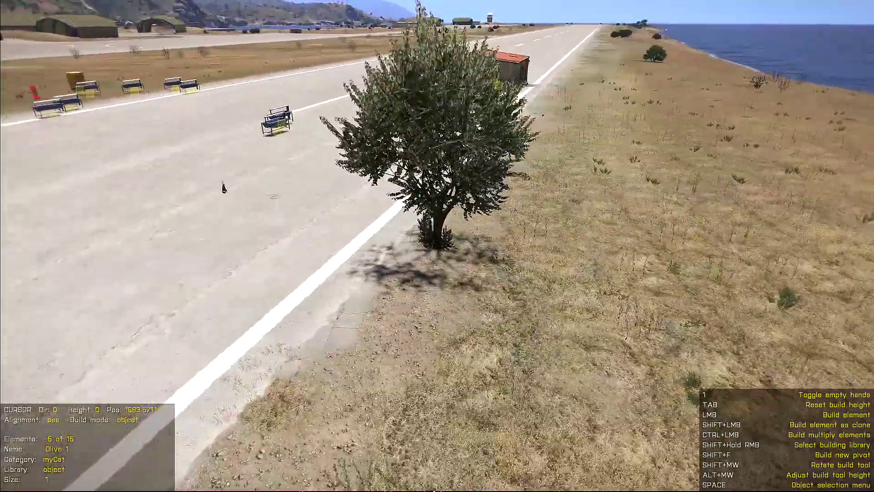
click(437, 246)
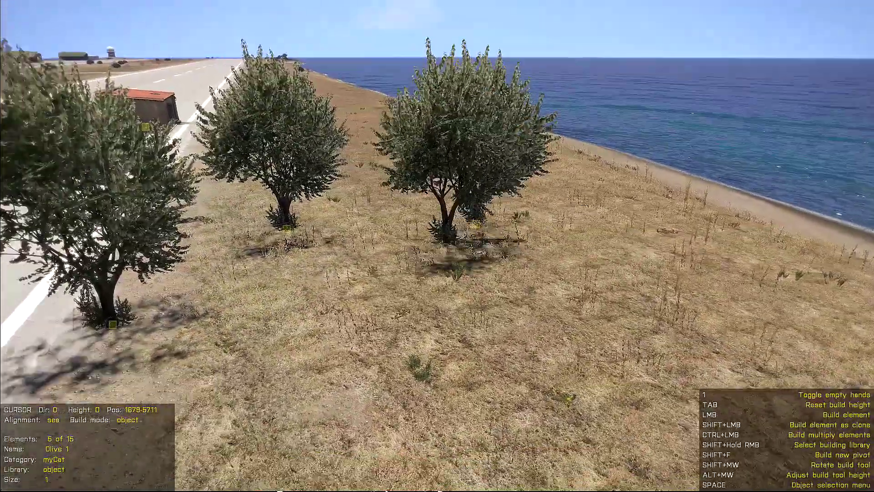
click(437, 246)
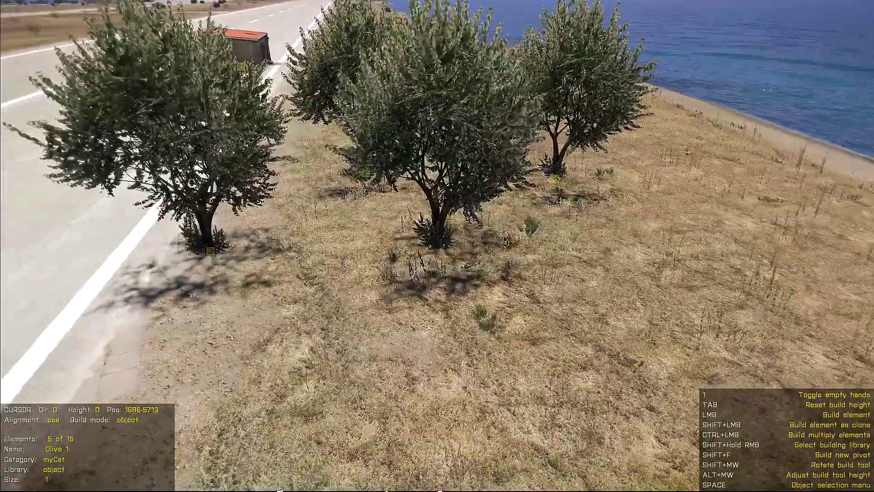
click(437, 246)
- Leave build mode, select one placed olive tree, then clear the selection
key(1)
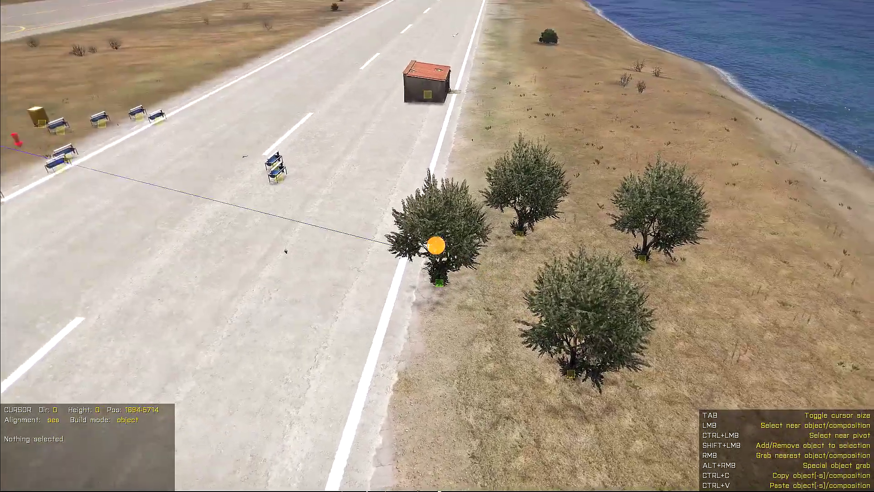
click(436, 245)
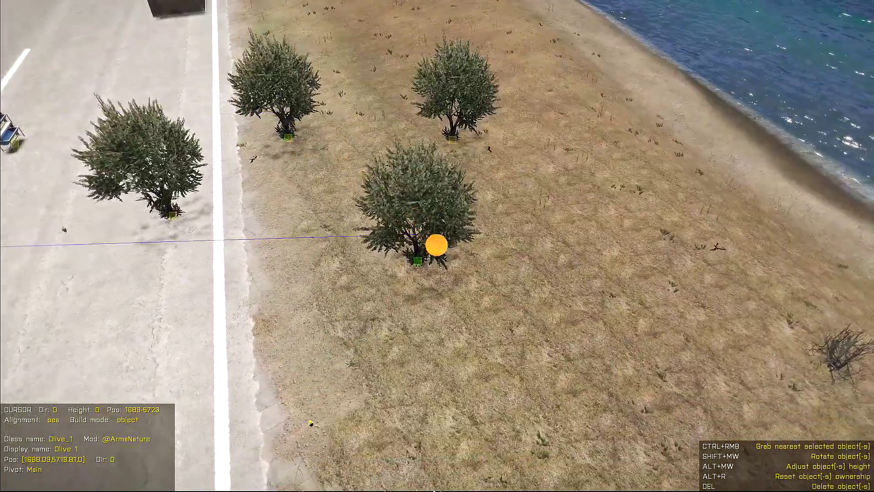
click(439, 246)
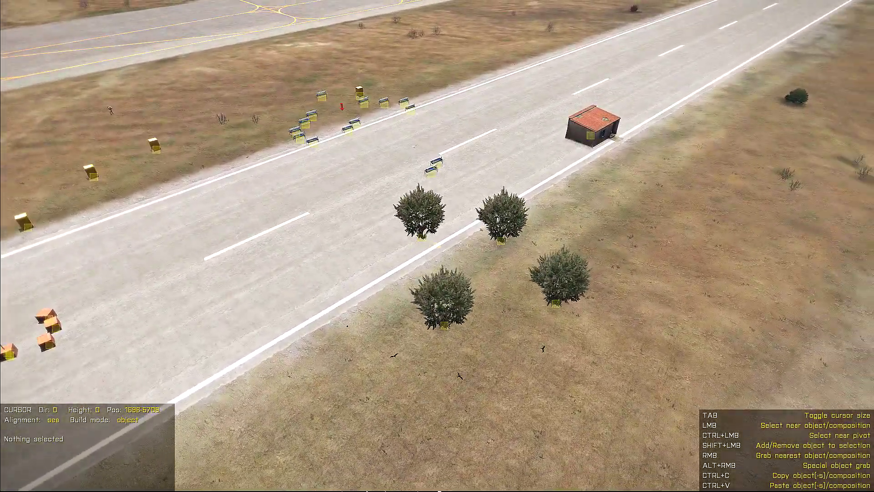
- Delete the VR category from the Object Library
key(o)
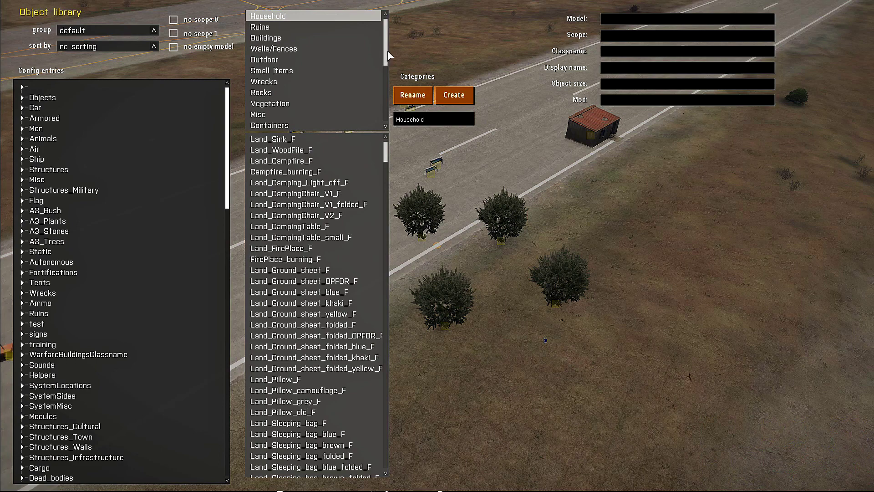
scroll(373, 122, down, 6)
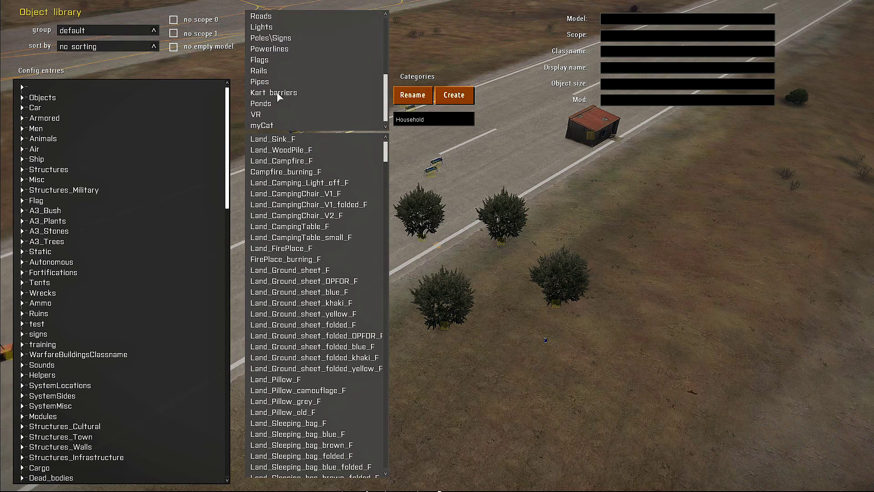
click(258, 116)
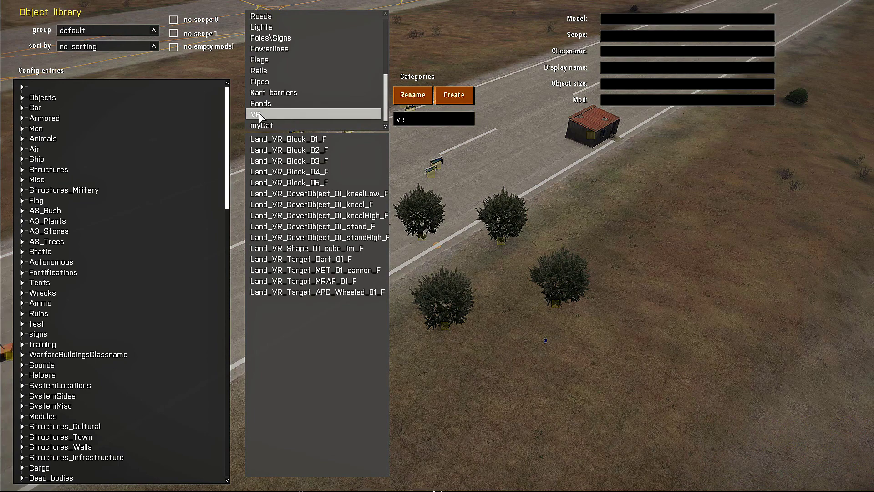
click(265, 107)
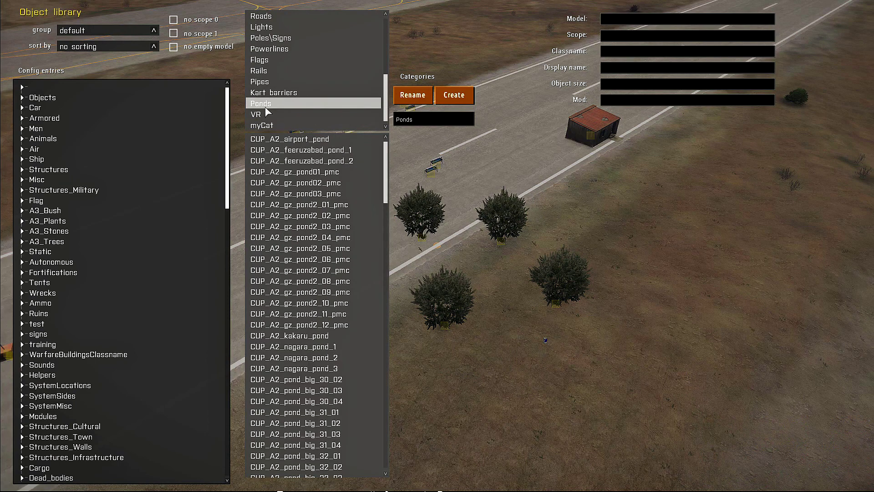
click(260, 116)
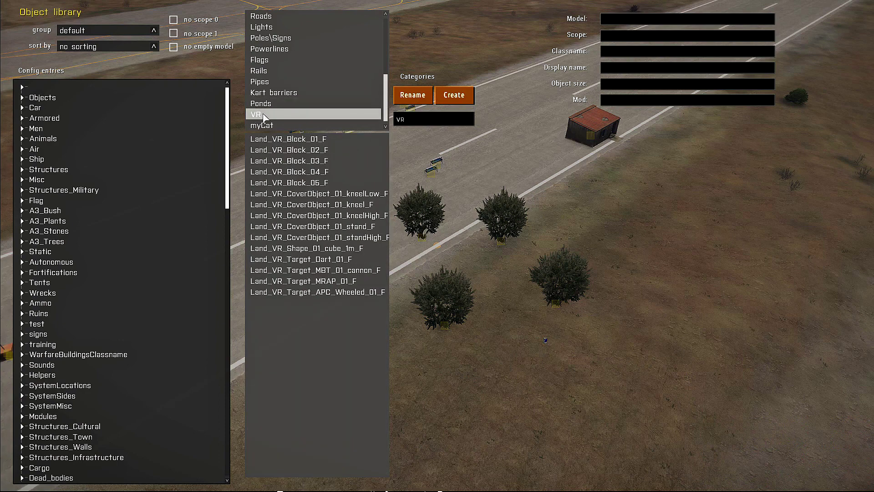
key(Delete)
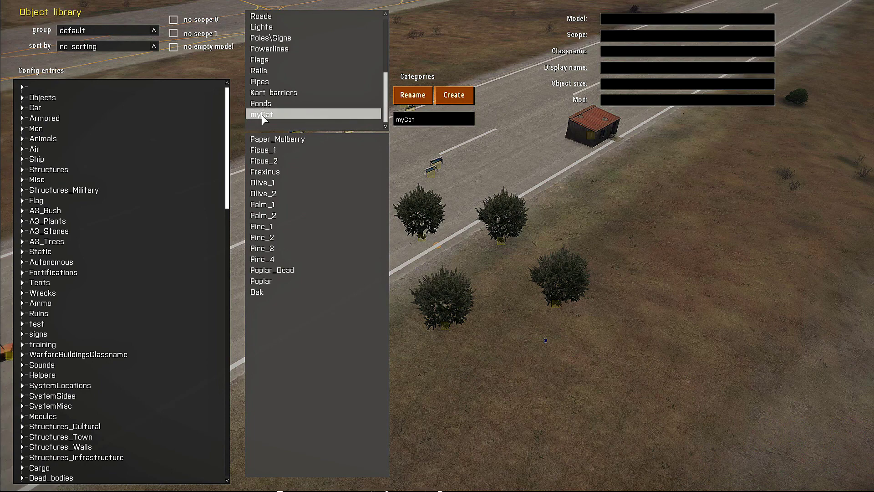
- Remove Olive_1 from the myCat category's object list
scroll(266, 123, up, 1)
click(279, 141)
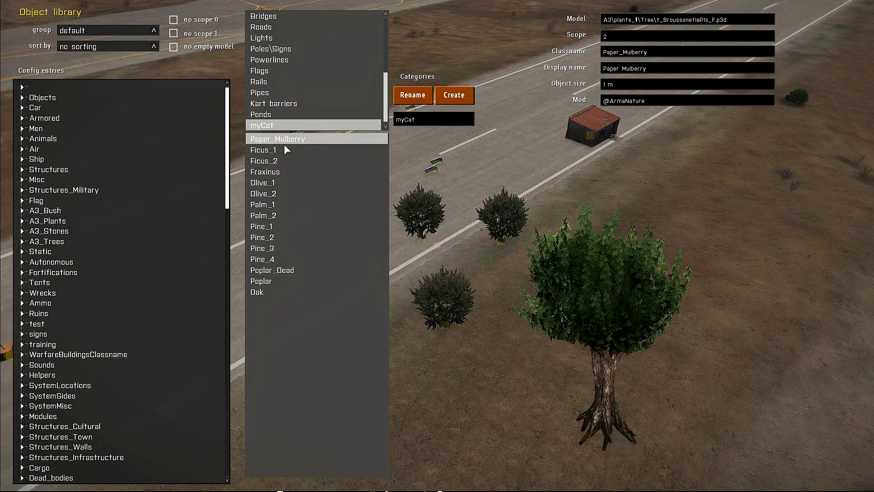
click(282, 150)
click(275, 171)
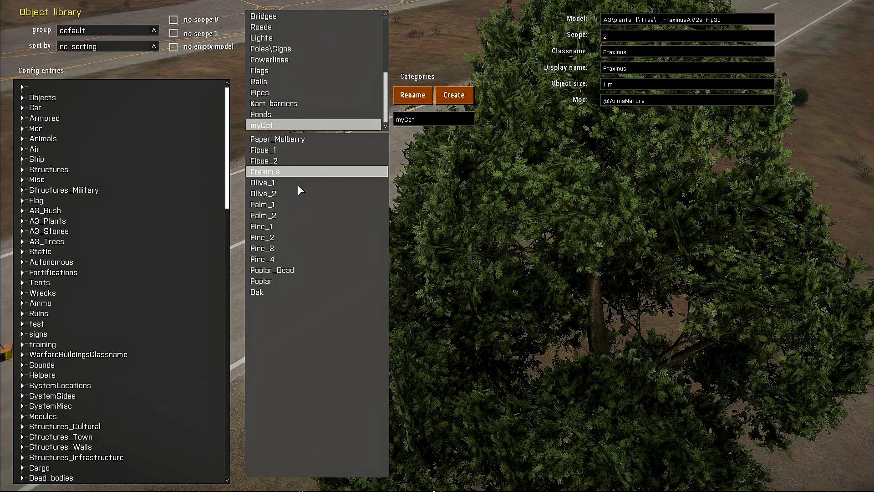
click(298, 184)
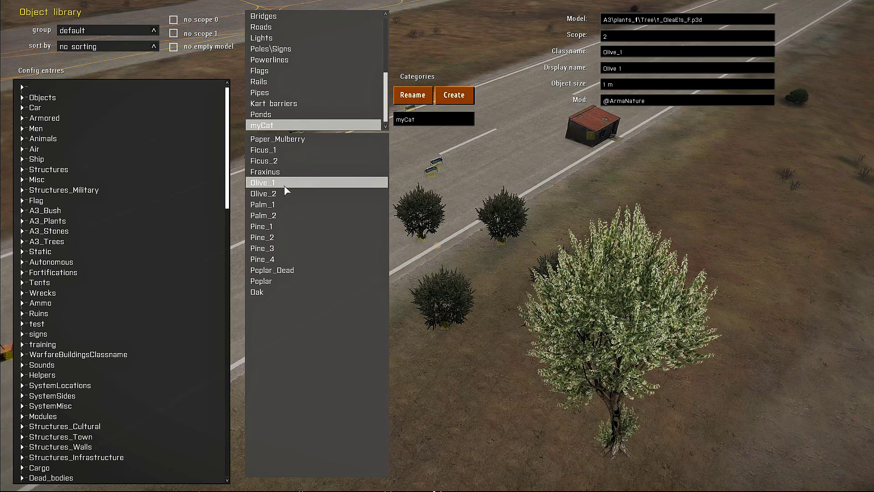
key(Delete)
key(Delete)
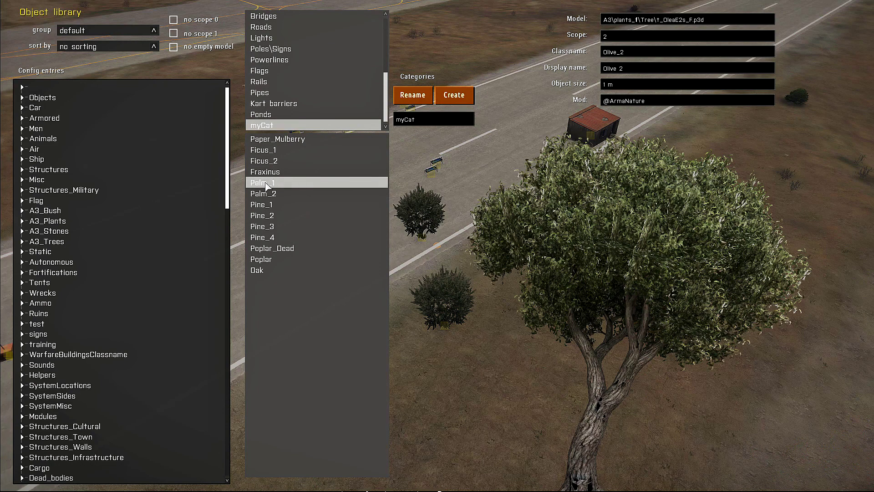